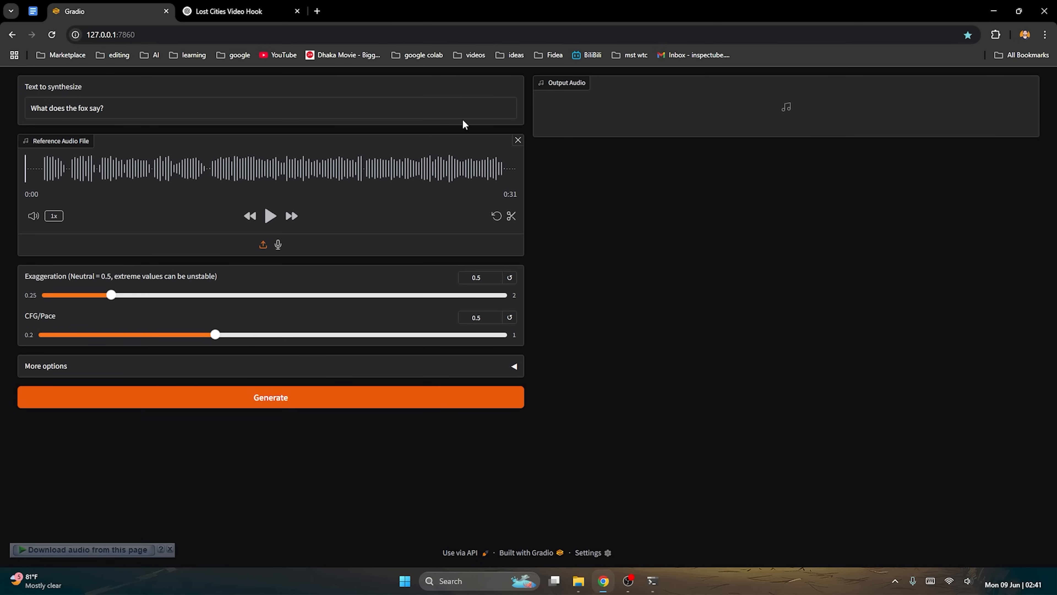
Copy the lost-cities video hook from the ChatGPT reply, from "Beneath dense jungles" through "lost cities ever found.".
click(249, 10)
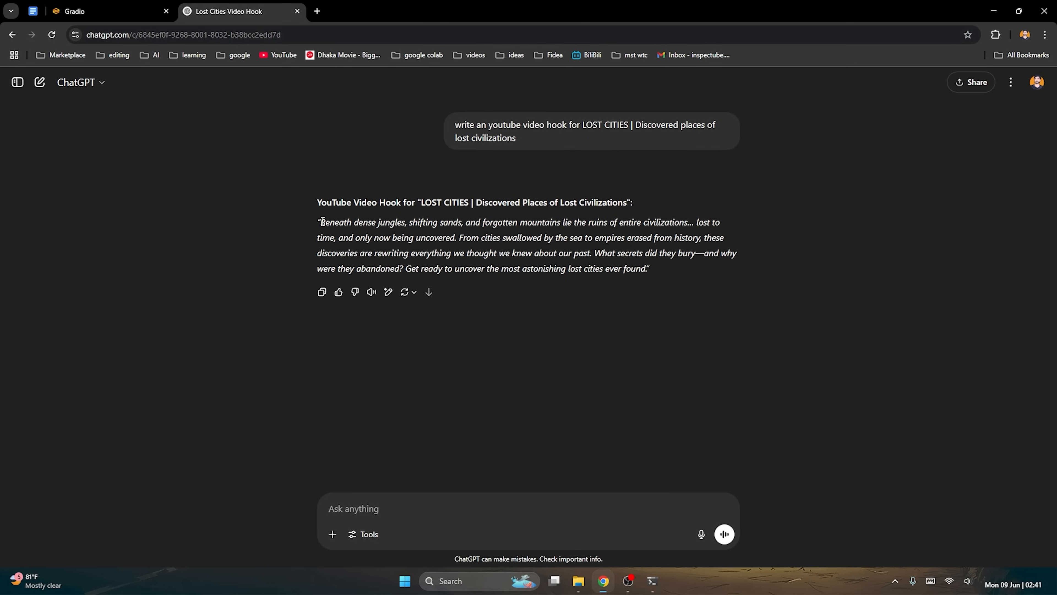
drag(323, 221, 648, 269)
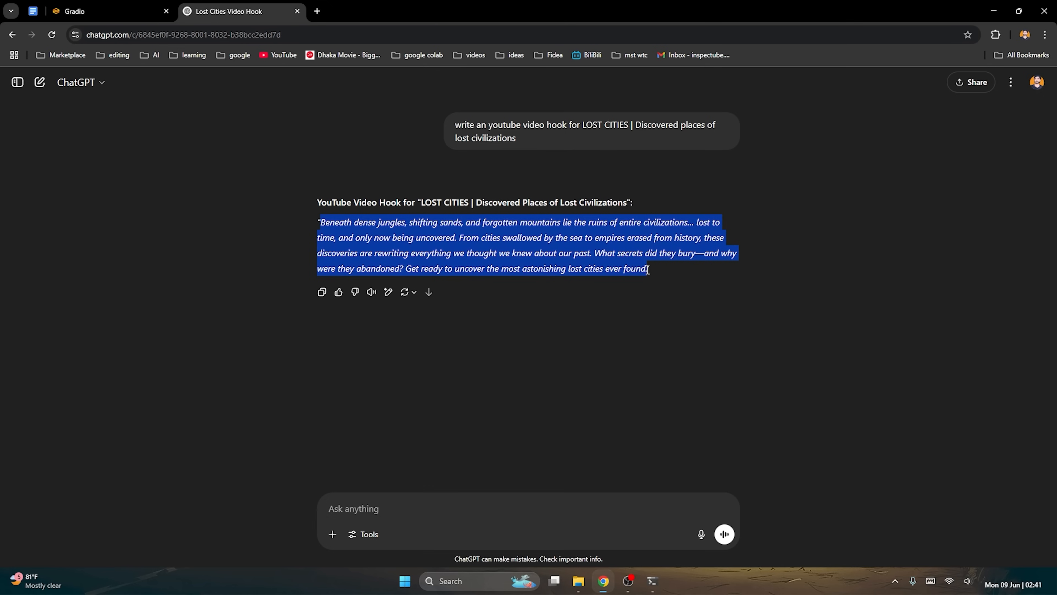
right_click(659, 273)
click(675, 282)
Replace the sample sentence in Gradio's text to synthesize with the copied lost-cities hook.
key(ctrl+Tab)
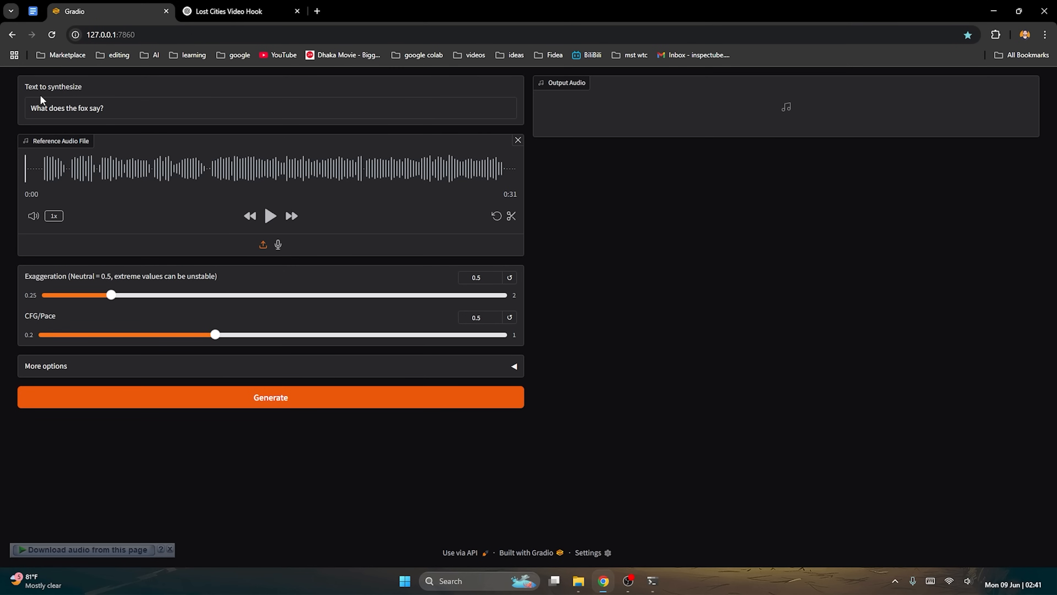
triple_click(107, 108)
right_click(111, 114)
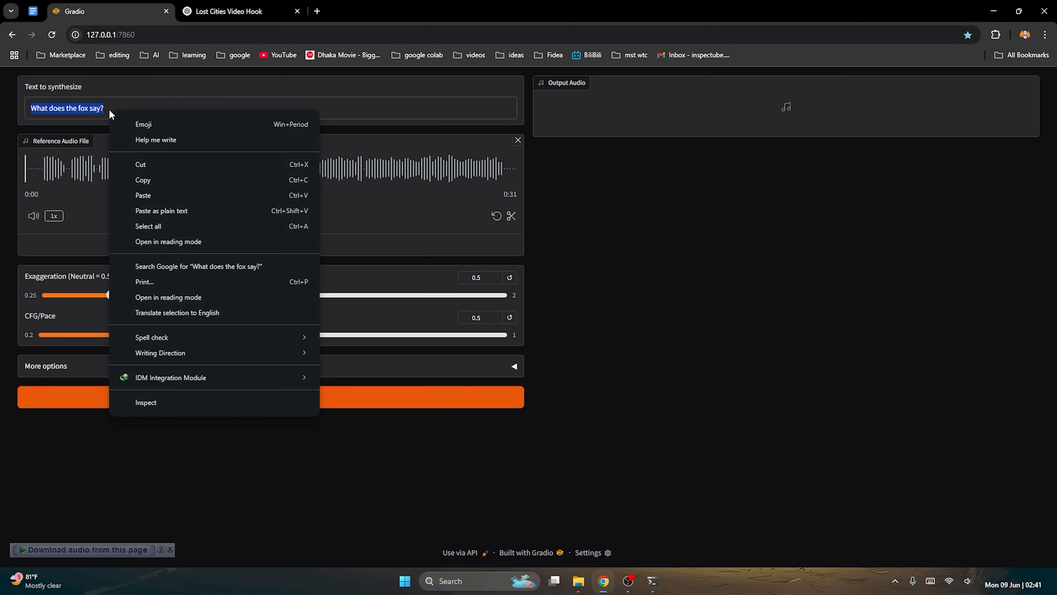
click(144, 194)
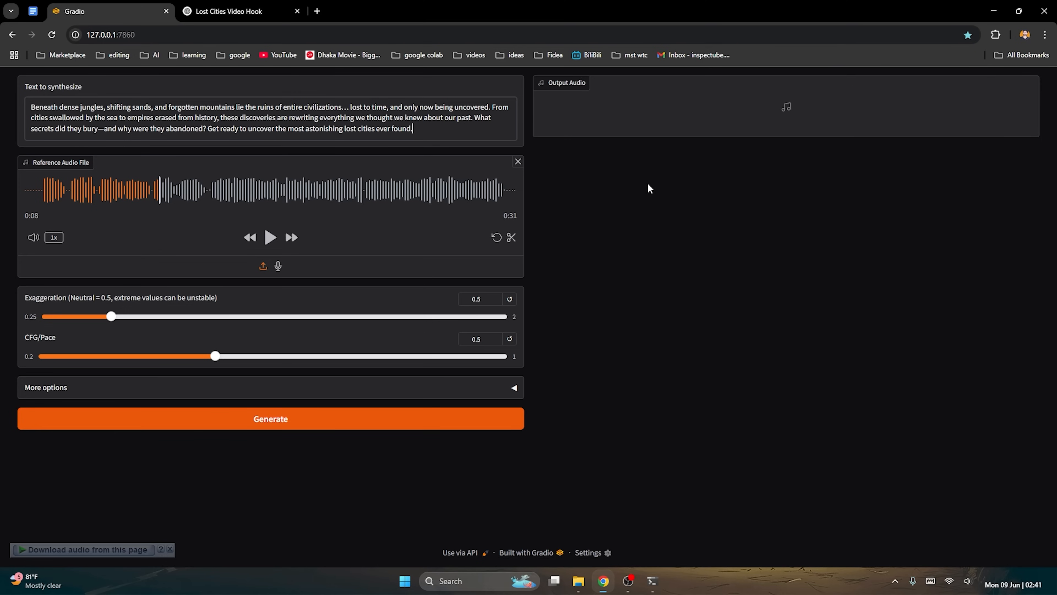
Replace the reference audio with the "EC -Female Relaxed Meditaion" MP3 from the voice sample folder.
click(518, 163)
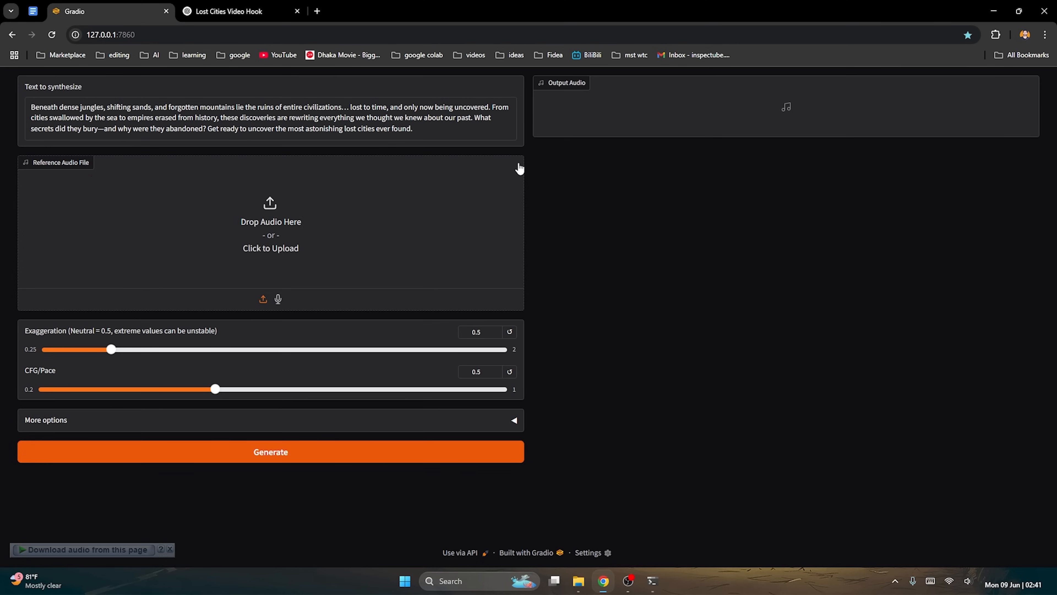
click(287, 222)
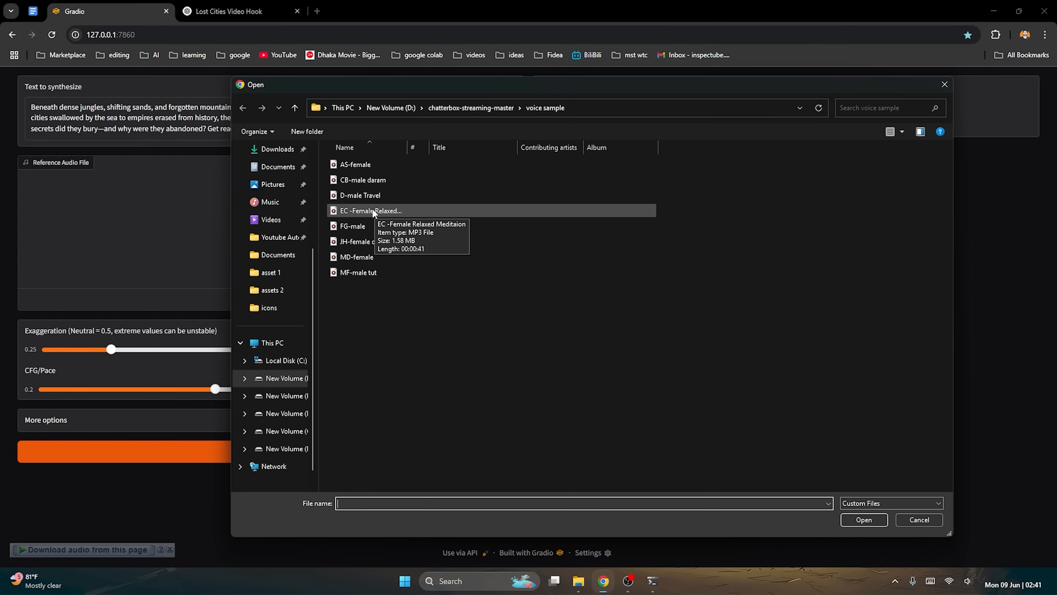
double_click(395, 209)
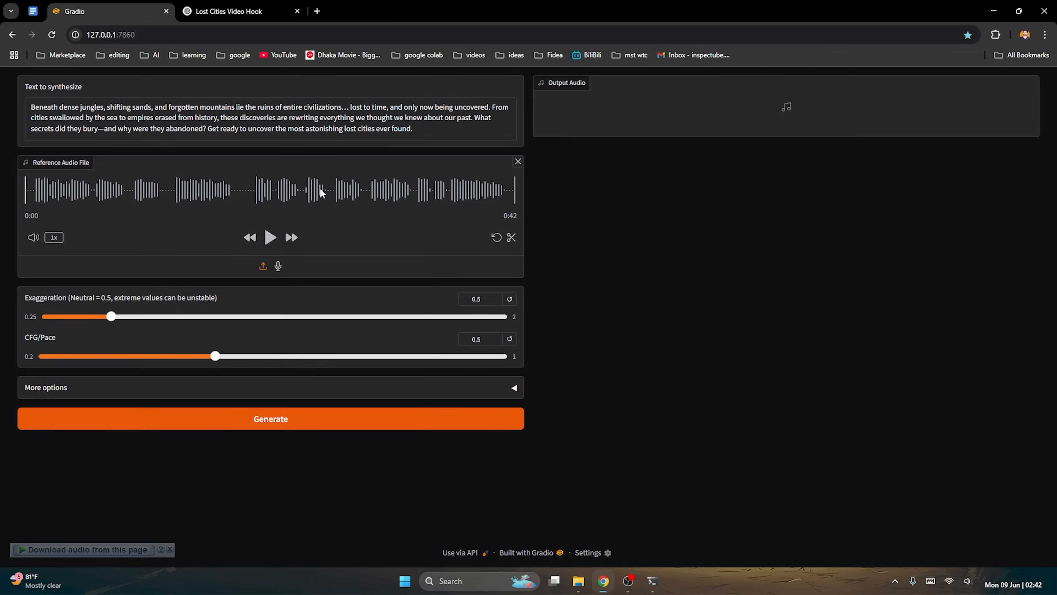
Generate speech for the lost-cities hook with the relaxed female reference voice and play the output audio.
click(315, 419)
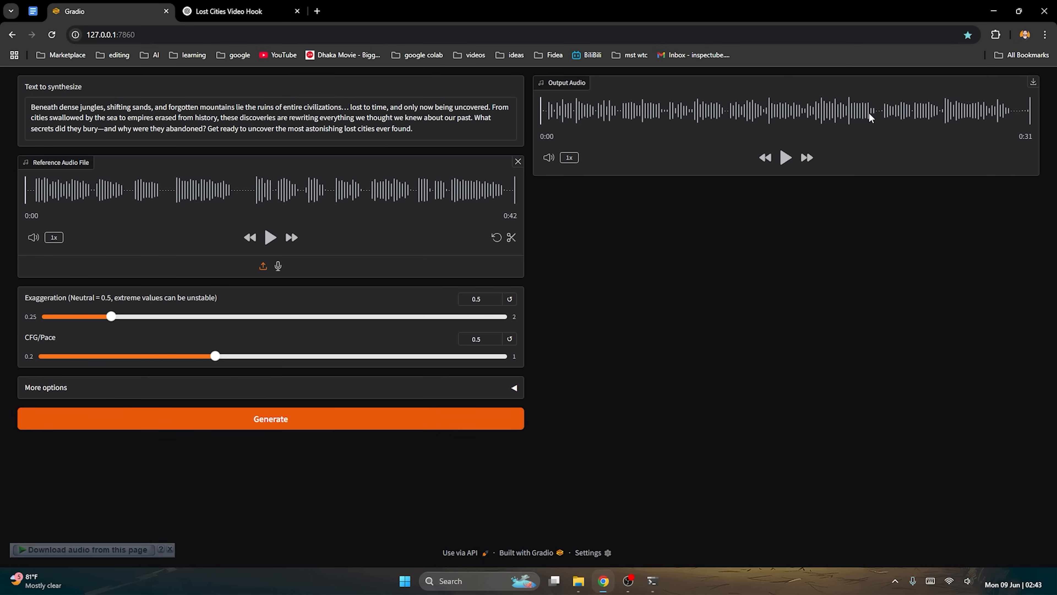
click(786, 160)
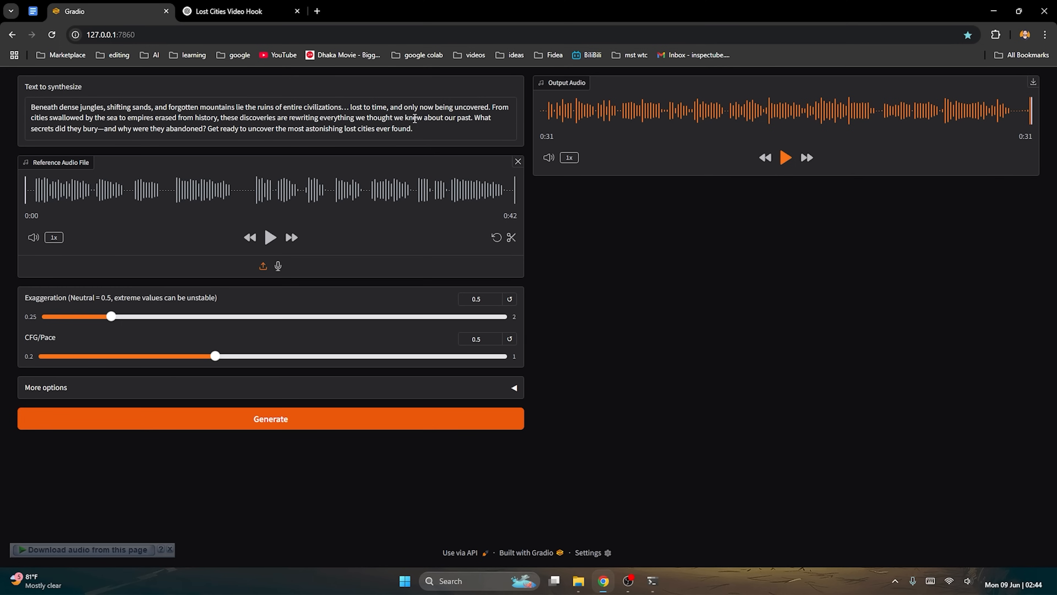
drag(420, 129, 365, 119)
drag(105, 108, 181, 109)
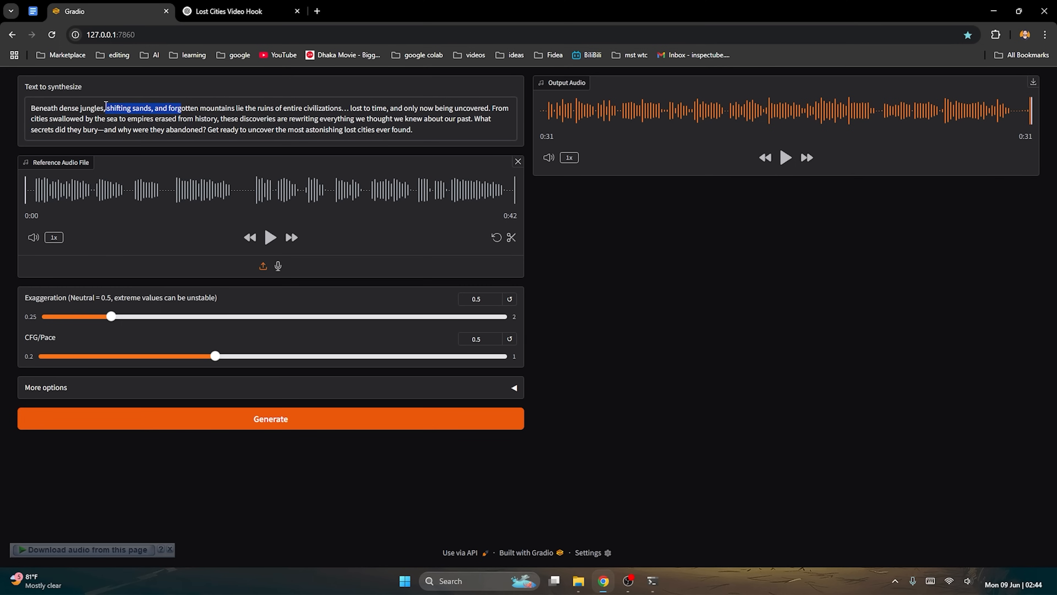
double_click(302, 120)
click(629, 212)
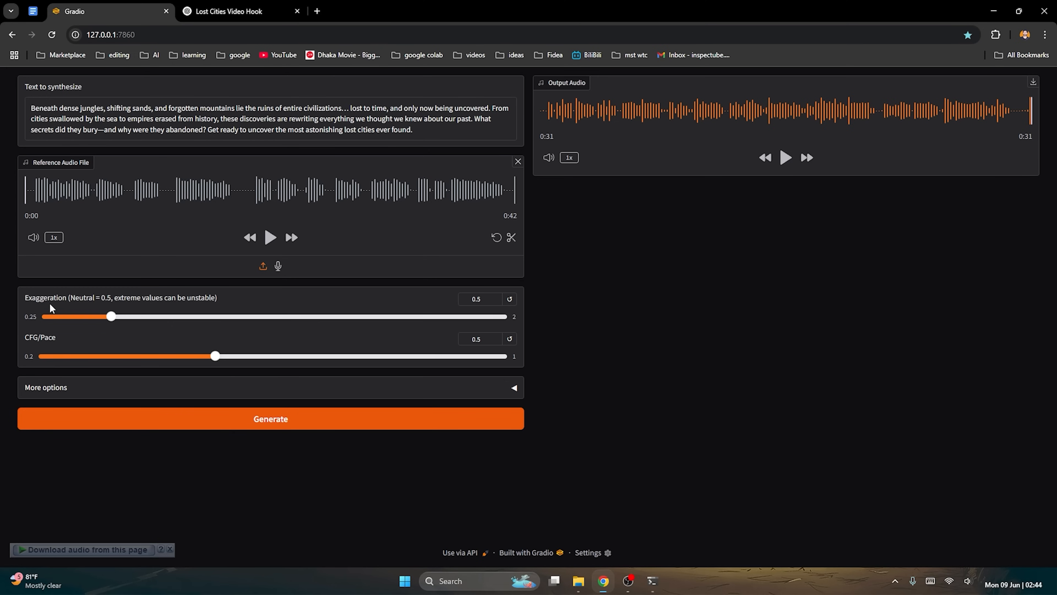
Set Exaggeration to 2, regenerate the speech and play the new output audio.
drag(114, 317, 509, 317)
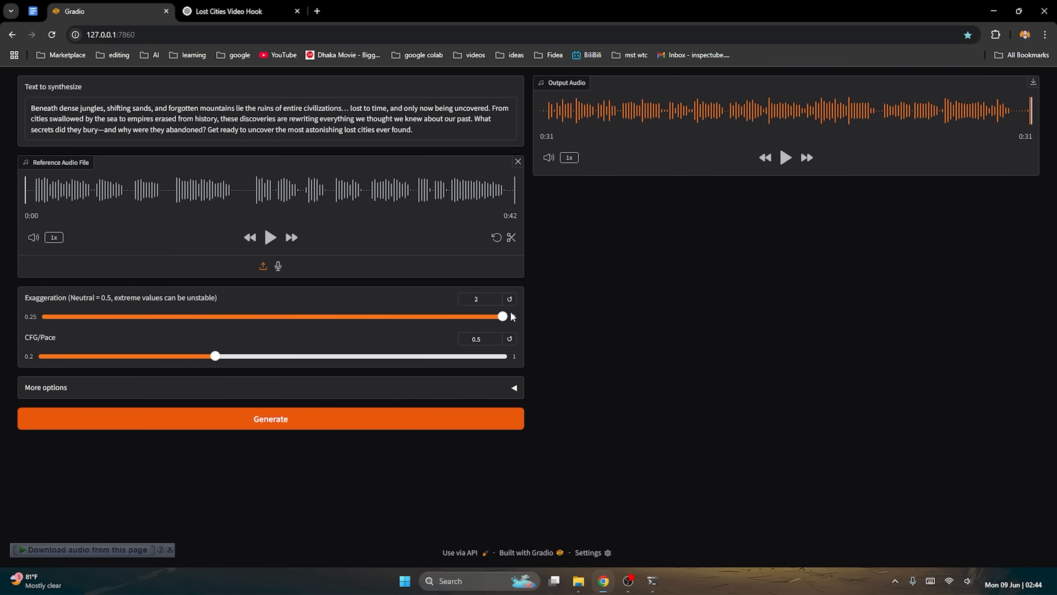
click(311, 419)
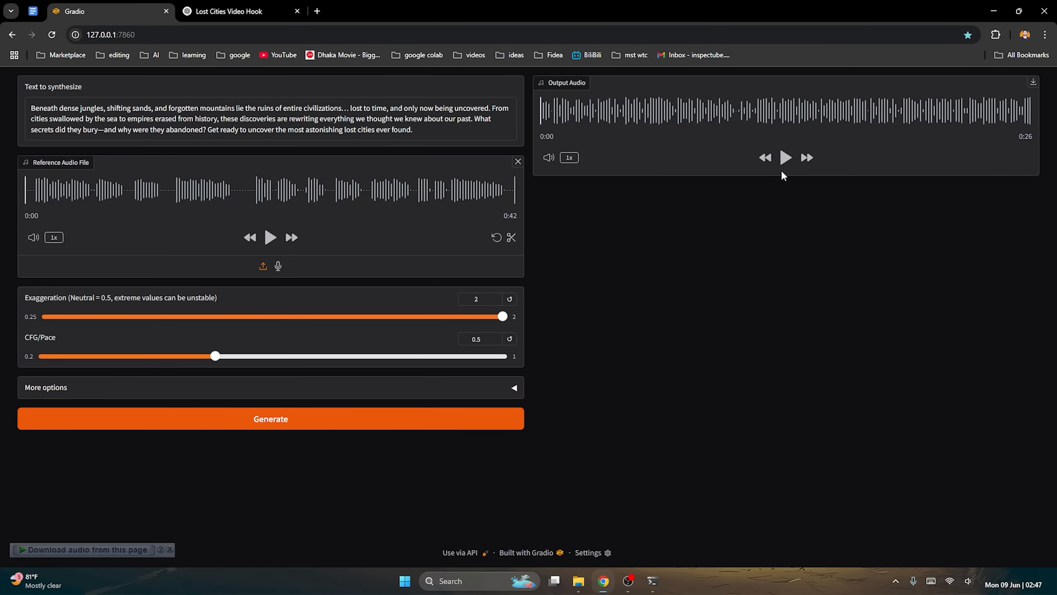
click(786, 158)
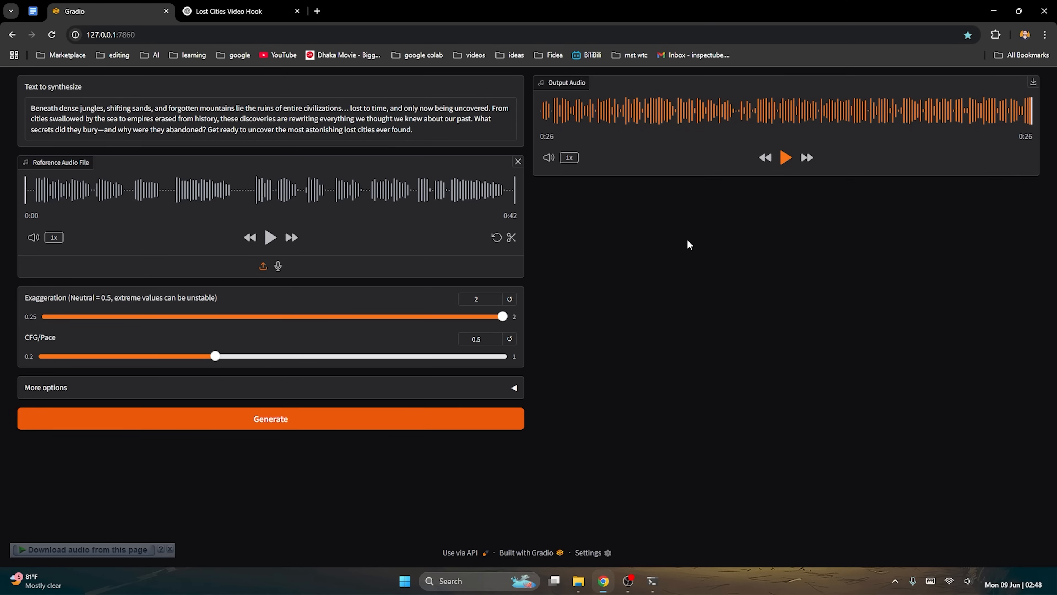
Remove the reference audio and browse the clips in the voice sample folder without choosing one.
click(518, 162)
click(379, 198)
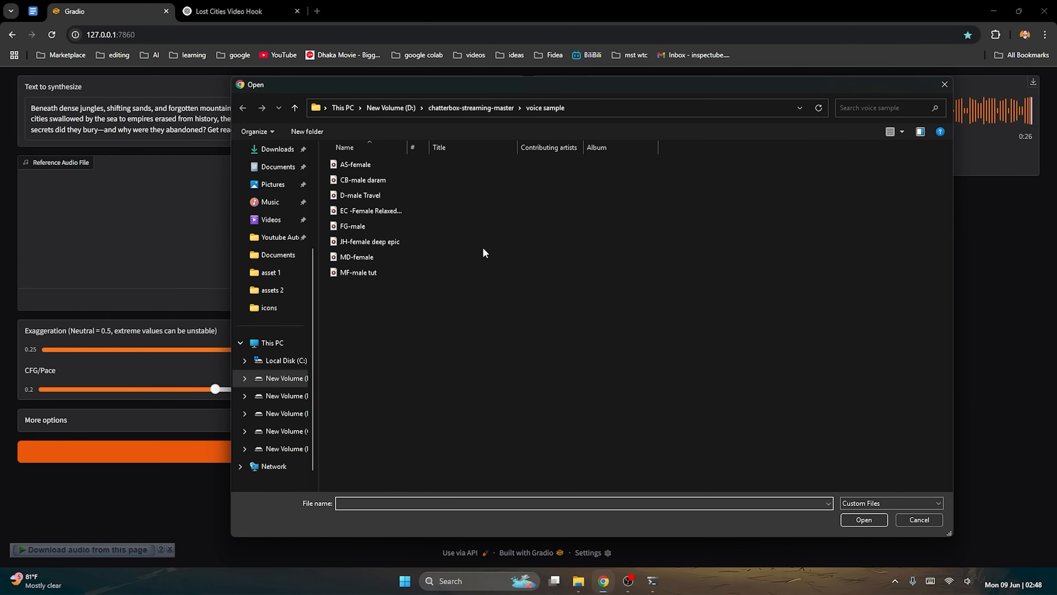
click(944, 84)
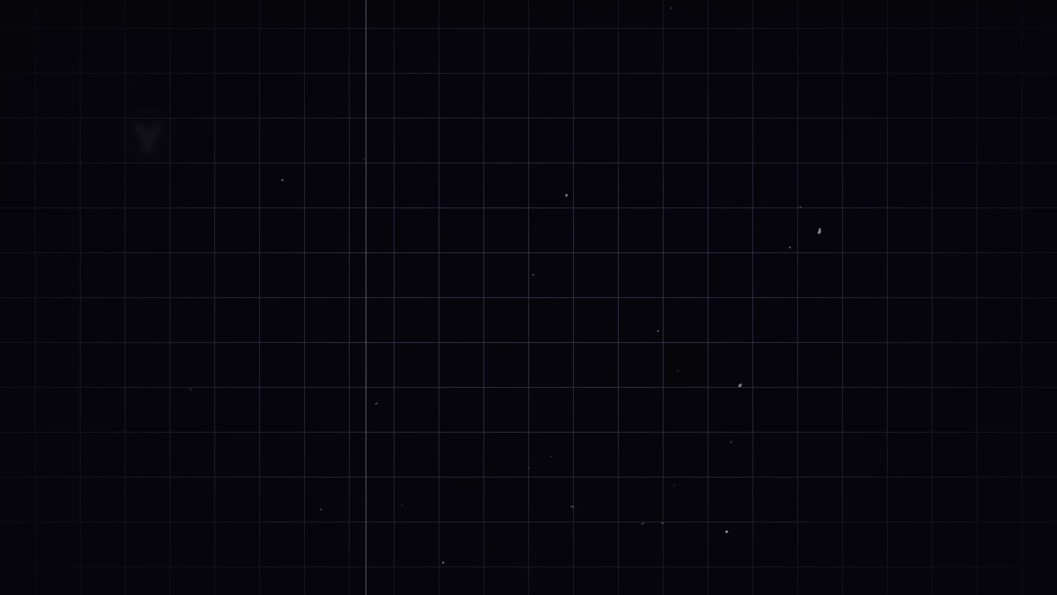
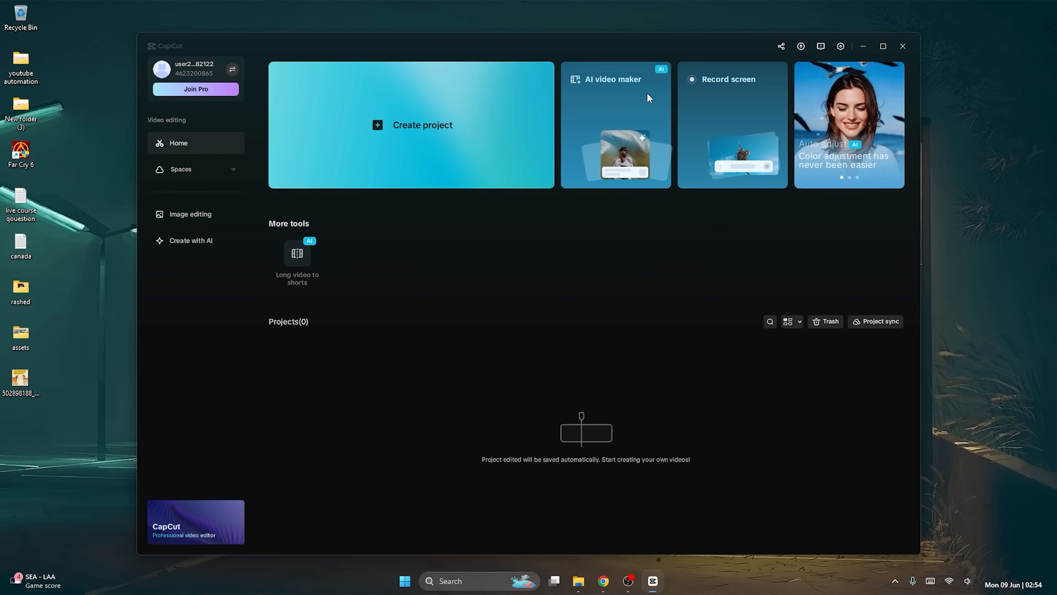
Switch to CapCut, start a new project in the AI video maker and open the script creation form.
click(627, 121)
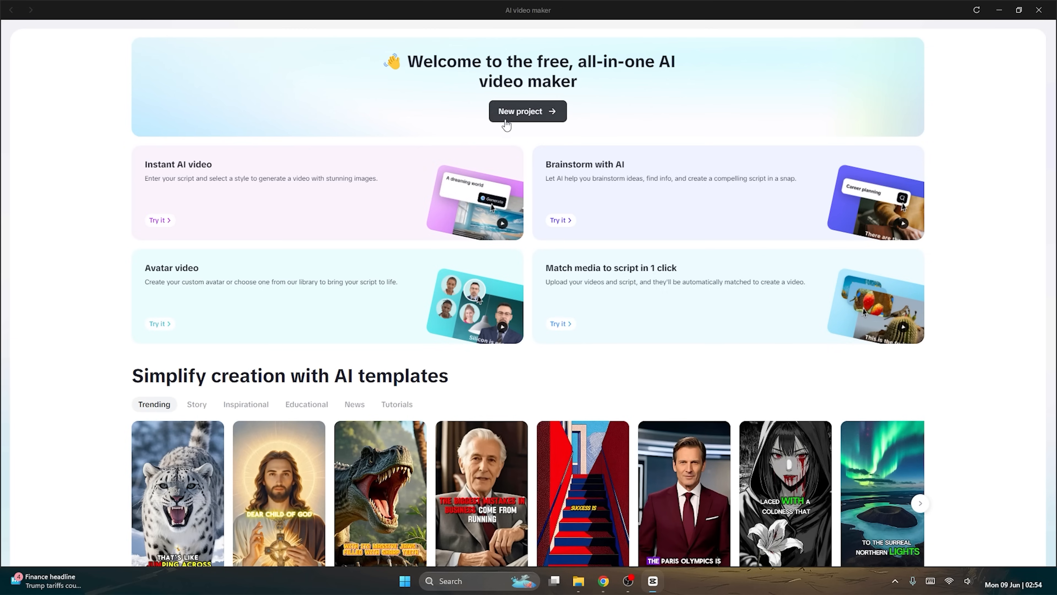
click(534, 121)
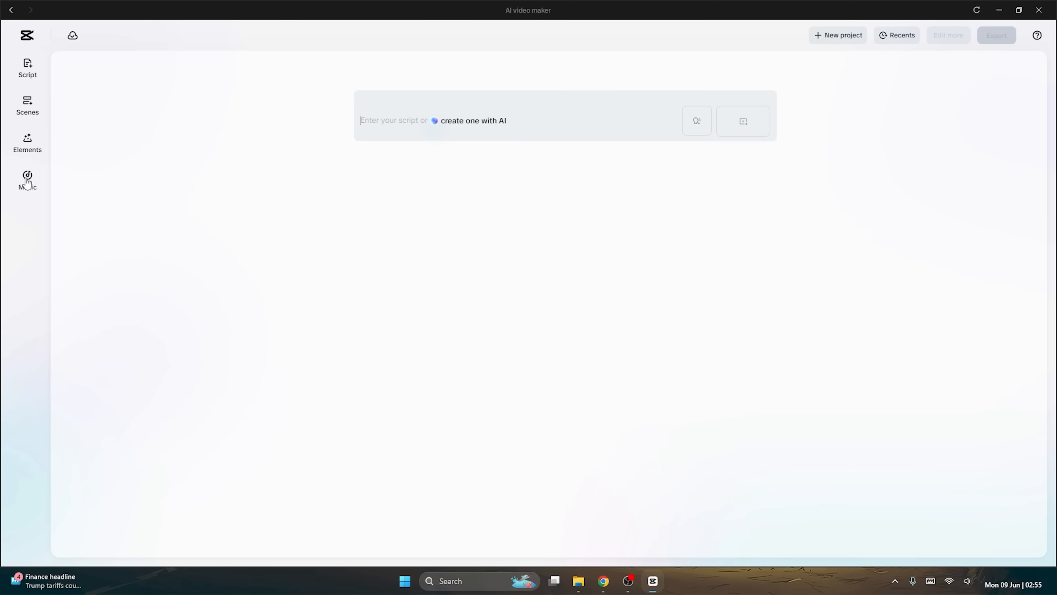
click(27, 69)
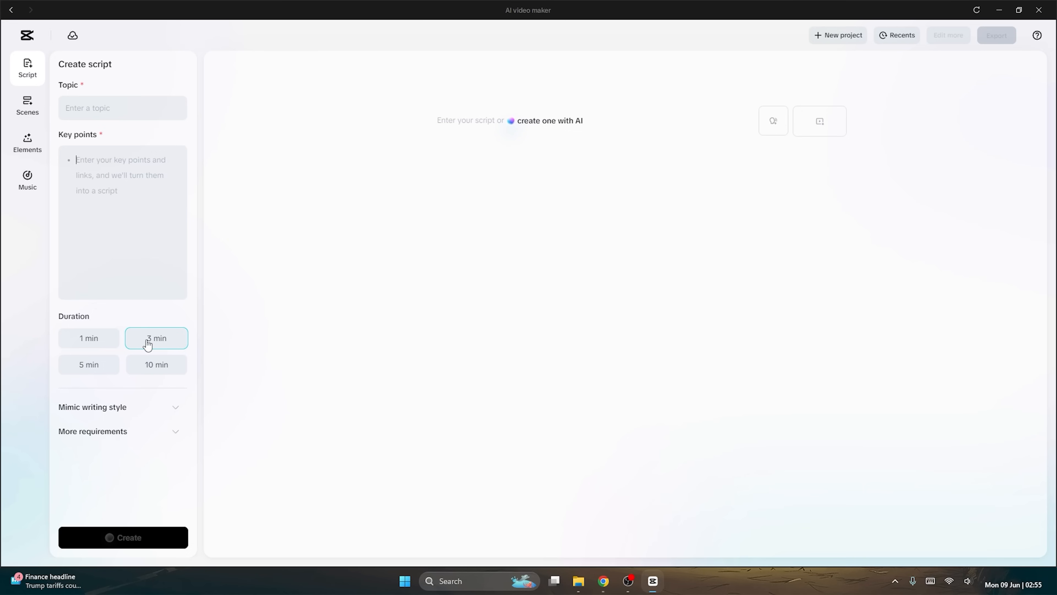
Set the script topic to "Facts", the key point to "5 surprising facts of Indonesia" and the duration to 1 min.
click(178, 408)
scroll(113, 412, down, 2)
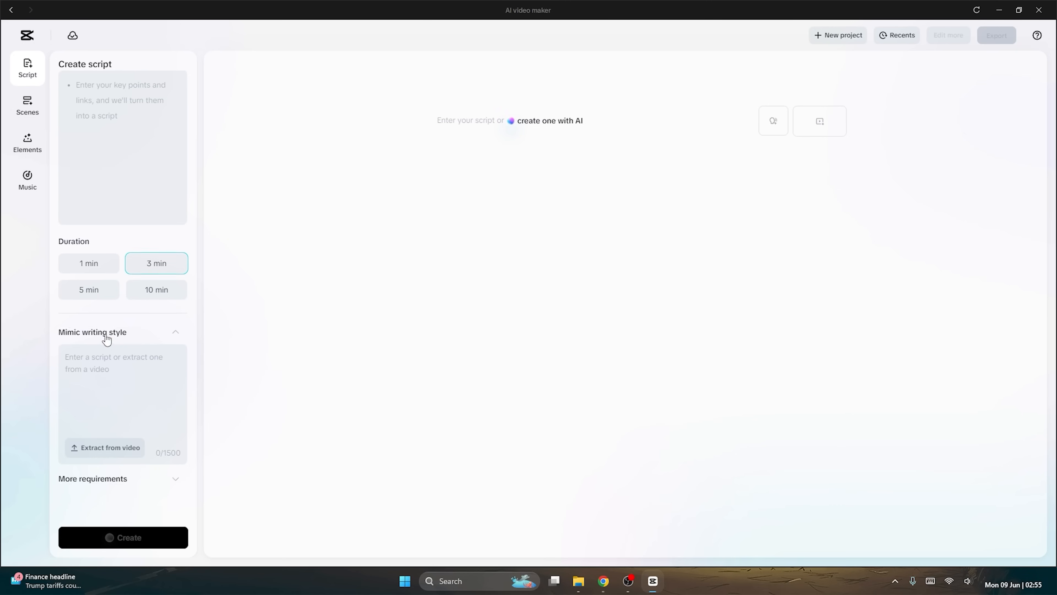
scroll(110, 270, up, 2)
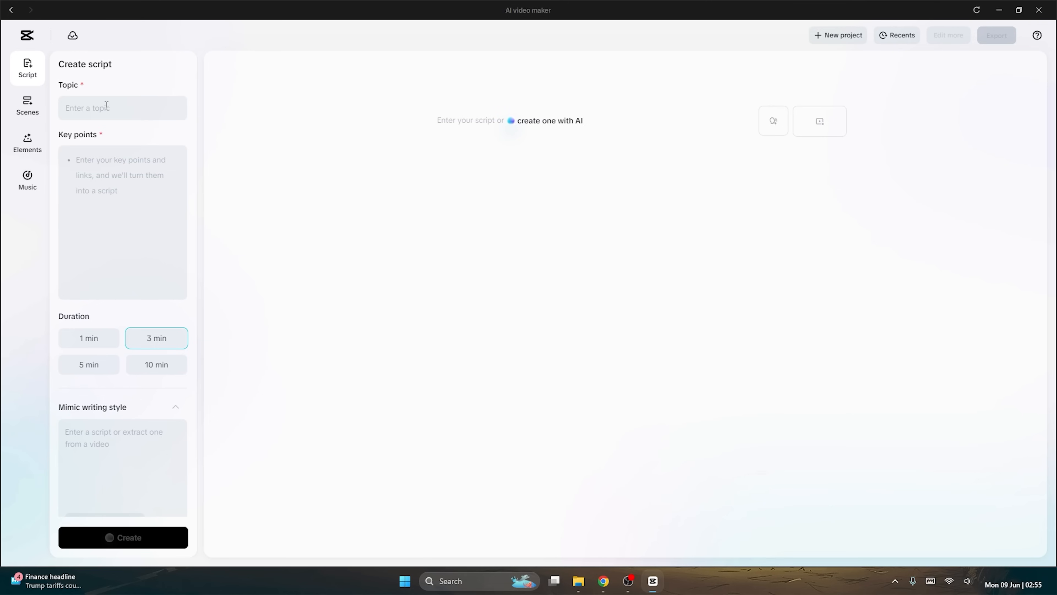
text(Facts)
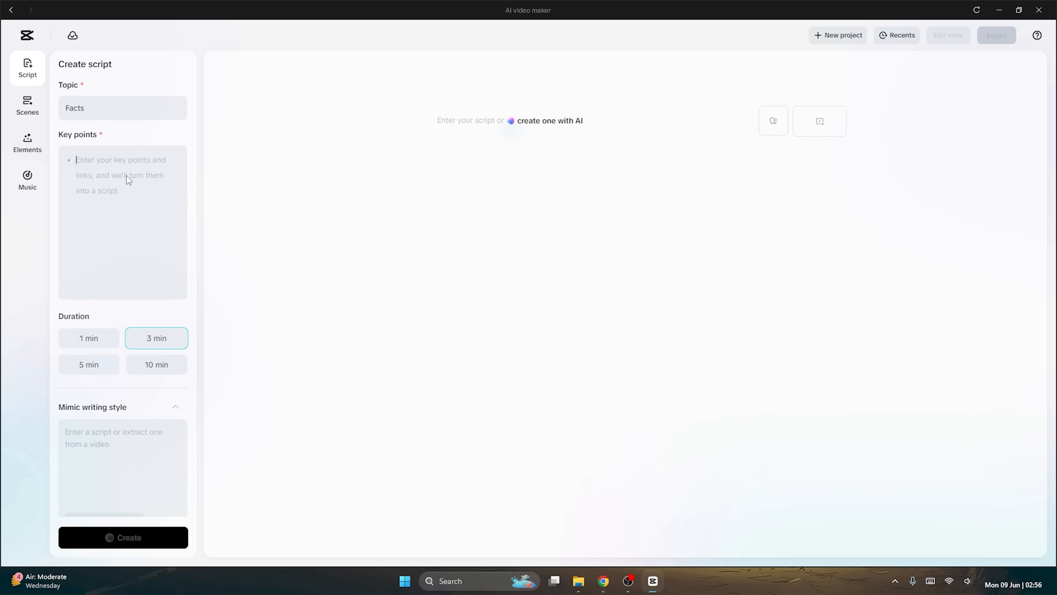
text(5 surprising facts of)
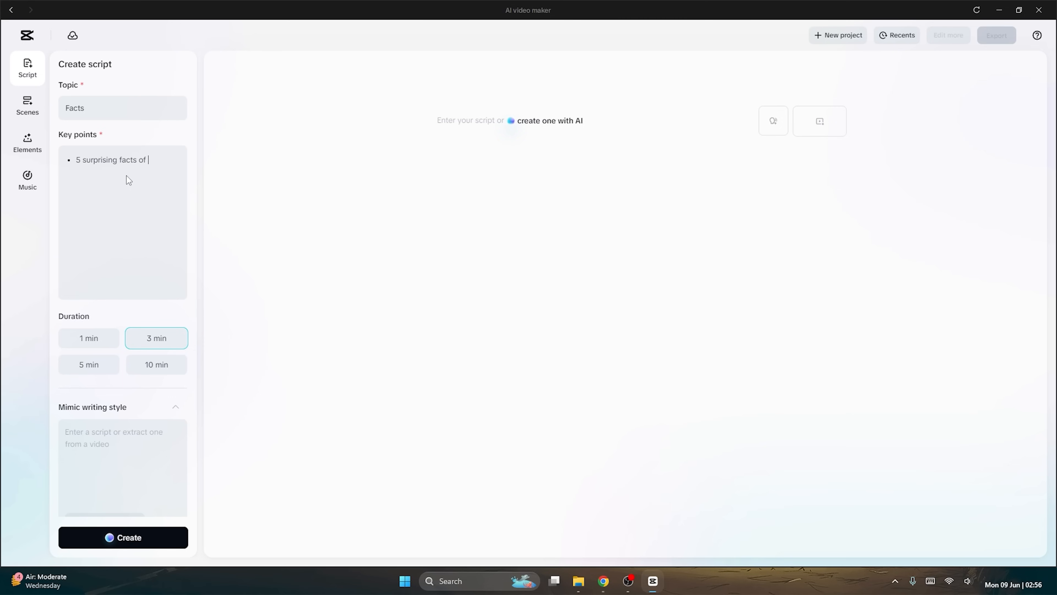
text(Indonesia)
click(97, 340)
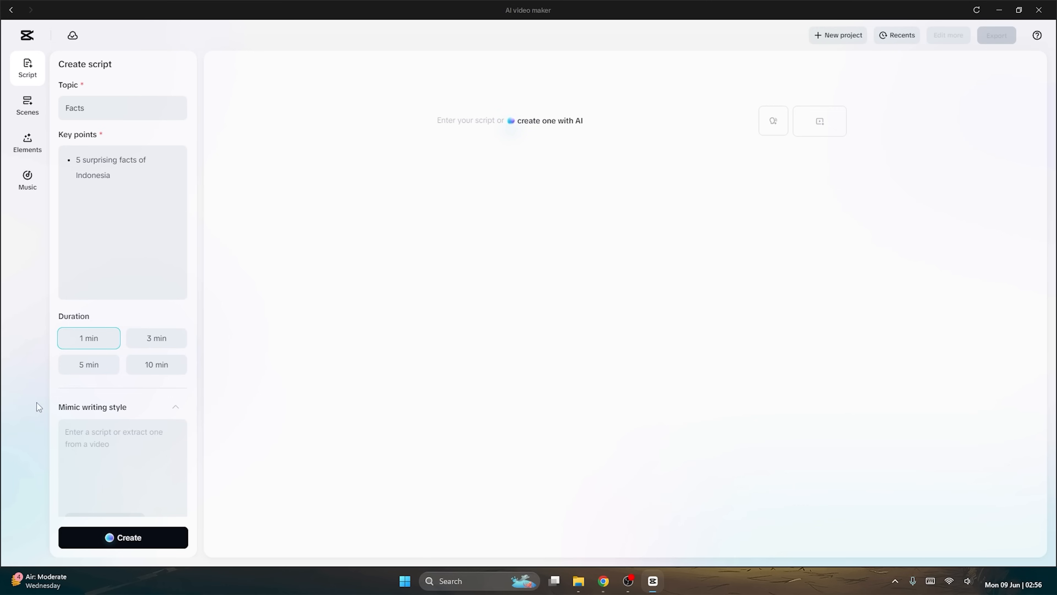
Enter "first 10 seconds will be high engaging hook for audience that capture emotional match" as the writing style to mimic.
click(126, 435)
text(first 10 seconds will be high)
key(BackSpace)
key(BackSpace)
text(h engagi)
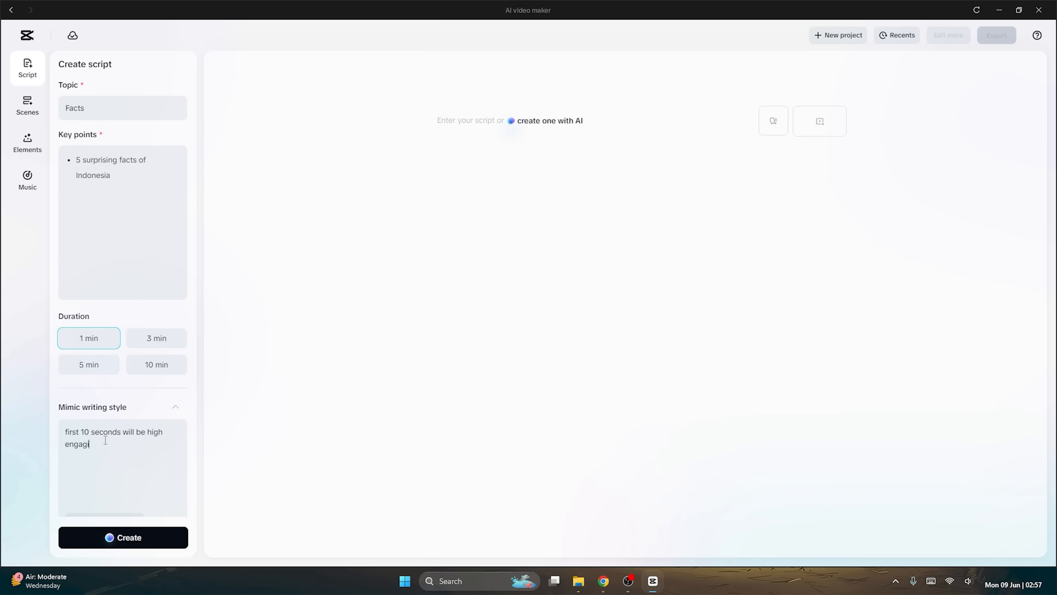
text(ng hook)
text( for)
text( audience)
text( that)
text( capute)
key(BackSpace)
key(BackSpace)
text(ture)
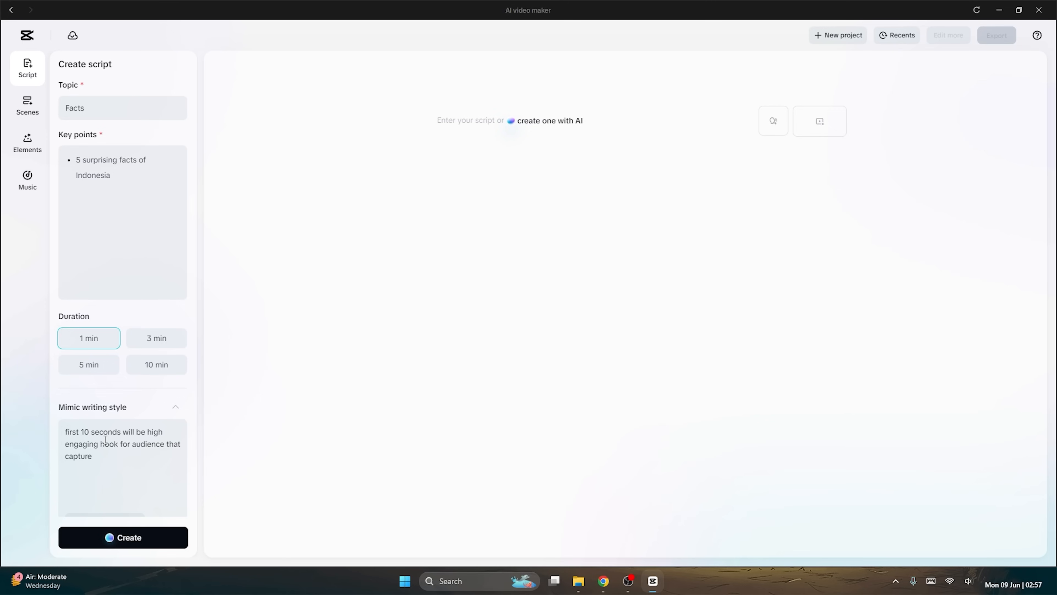
text( emotiona)
text(l match and d)
text(urosity gap)
drag(76, 469, 93, 469)
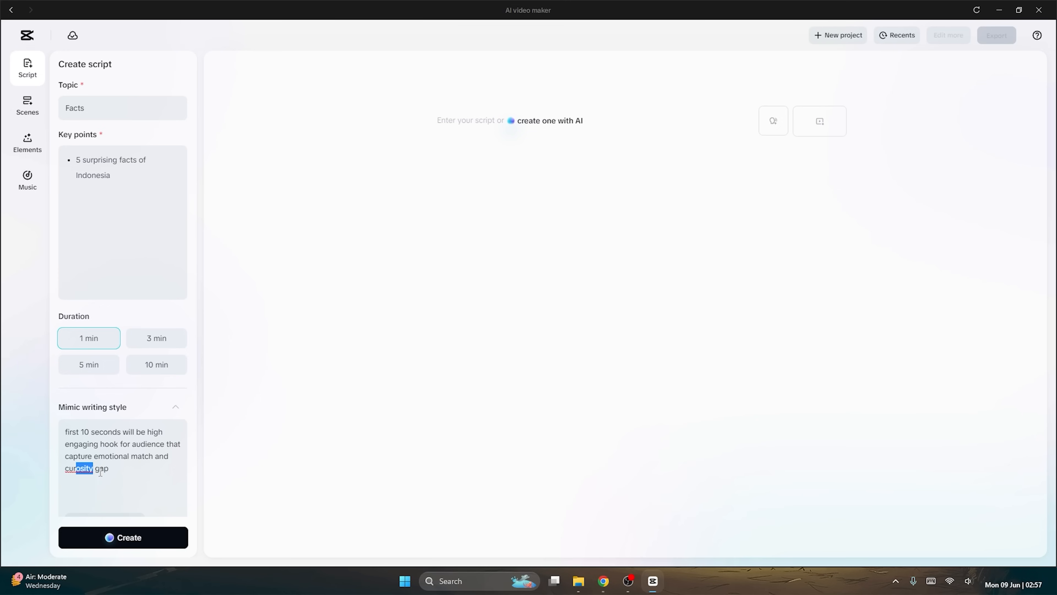
drag(156, 458, 163, 472)
key(BackSpace)
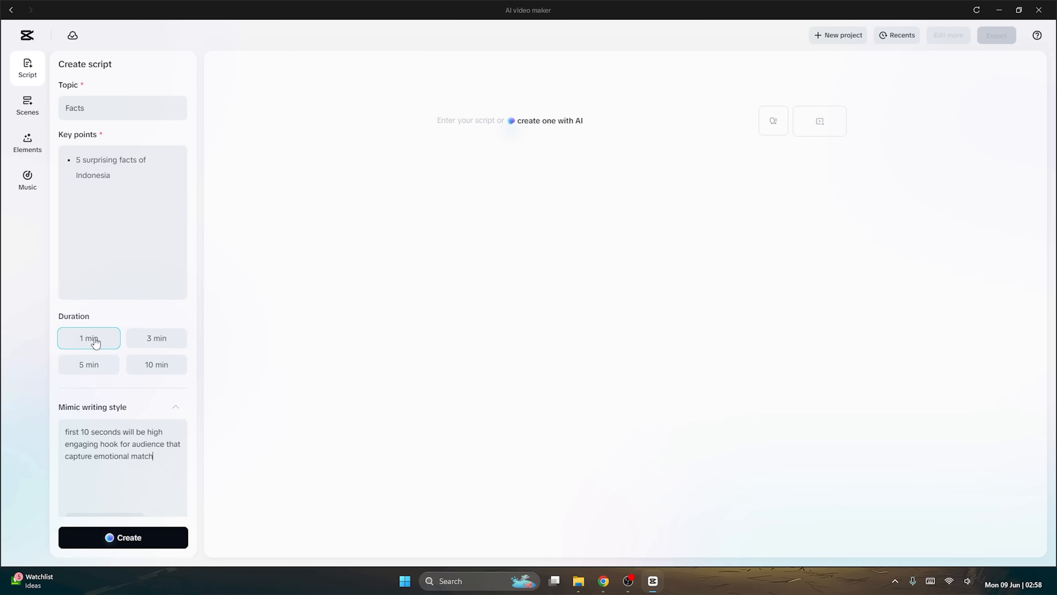
Create the script from these settings, accept the generated text and read through its opening paragraph.
click(150, 539)
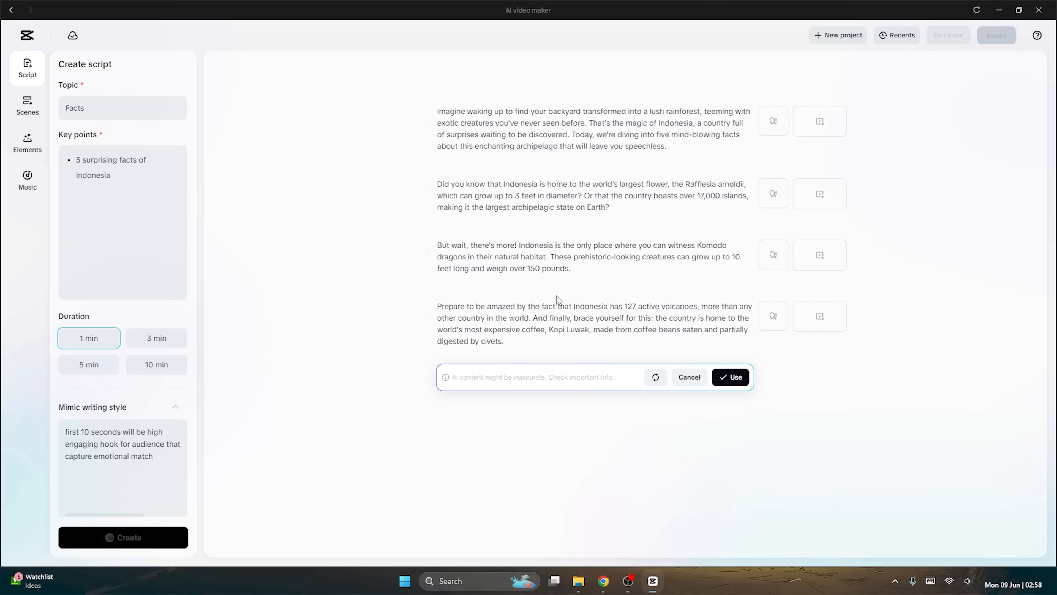
click(734, 379)
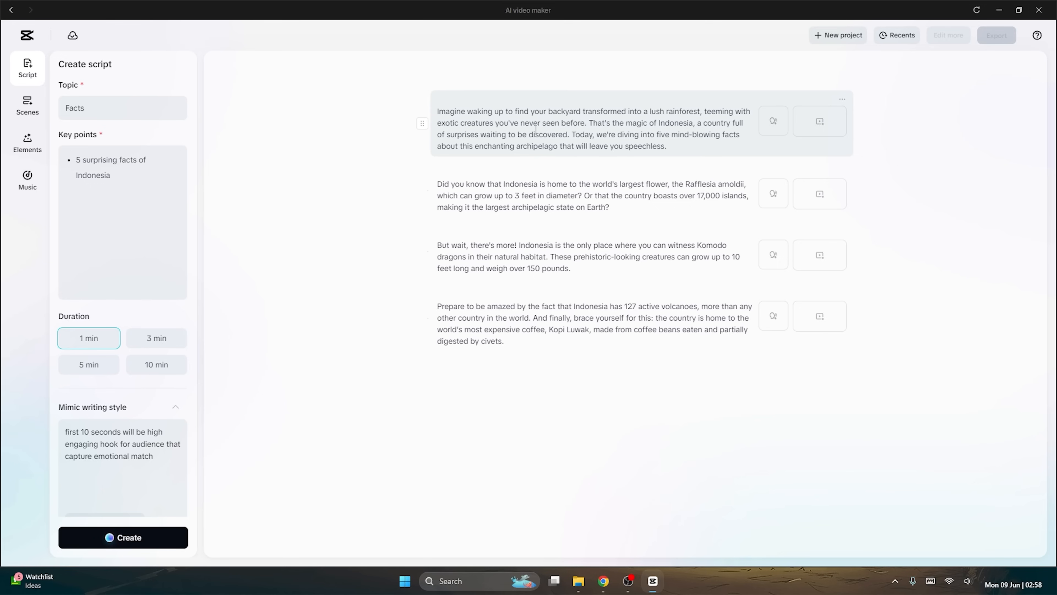
drag(650, 113, 695, 111)
click(730, 118)
drag(438, 124, 494, 125)
click(594, 133)
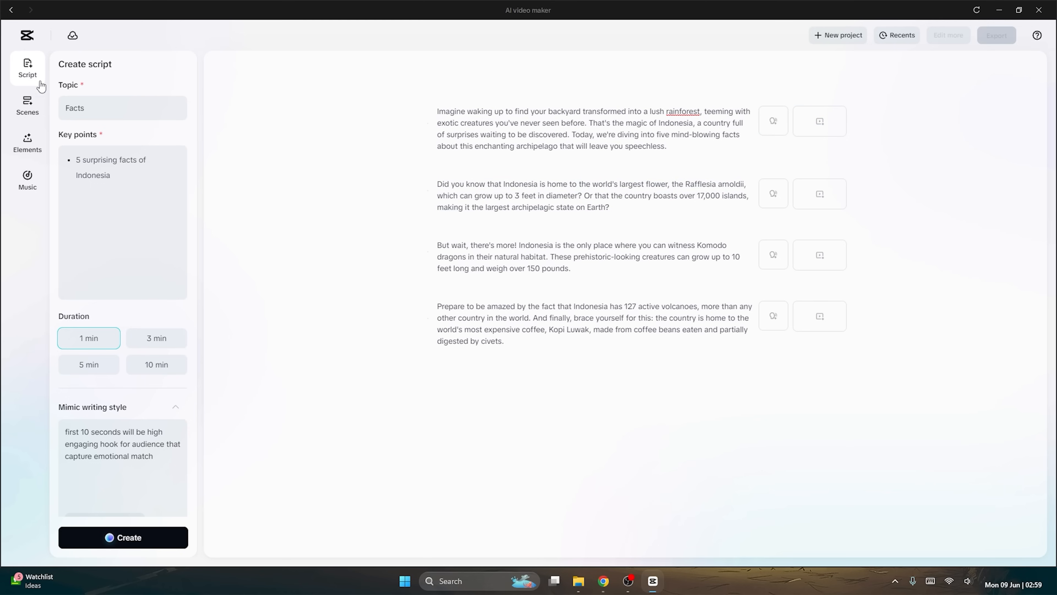
Examine the recommended voiceover voices for the scenes, including those in the English category.
click(31, 111)
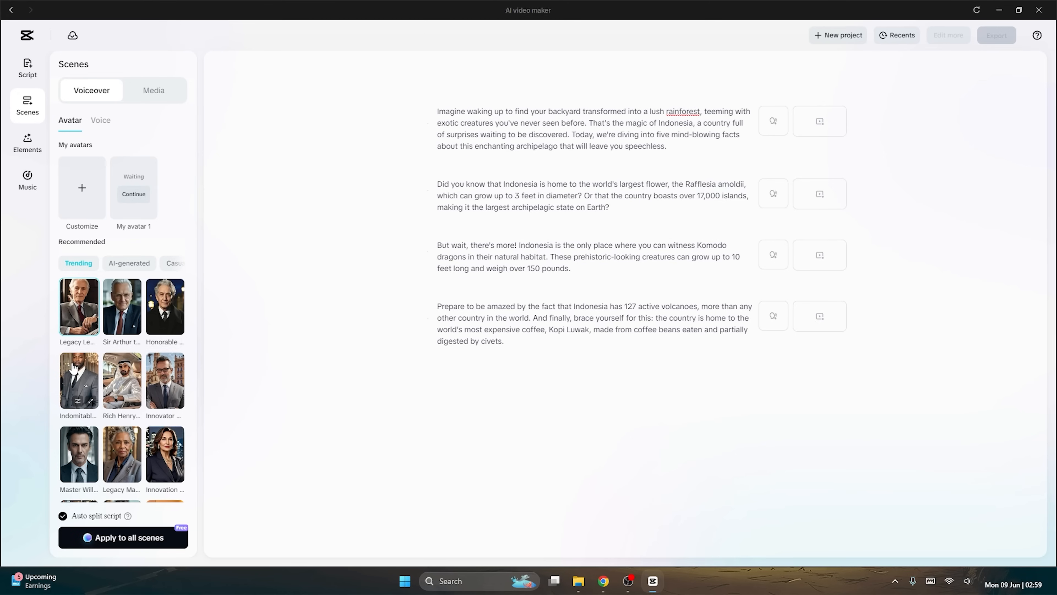
click(100, 125)
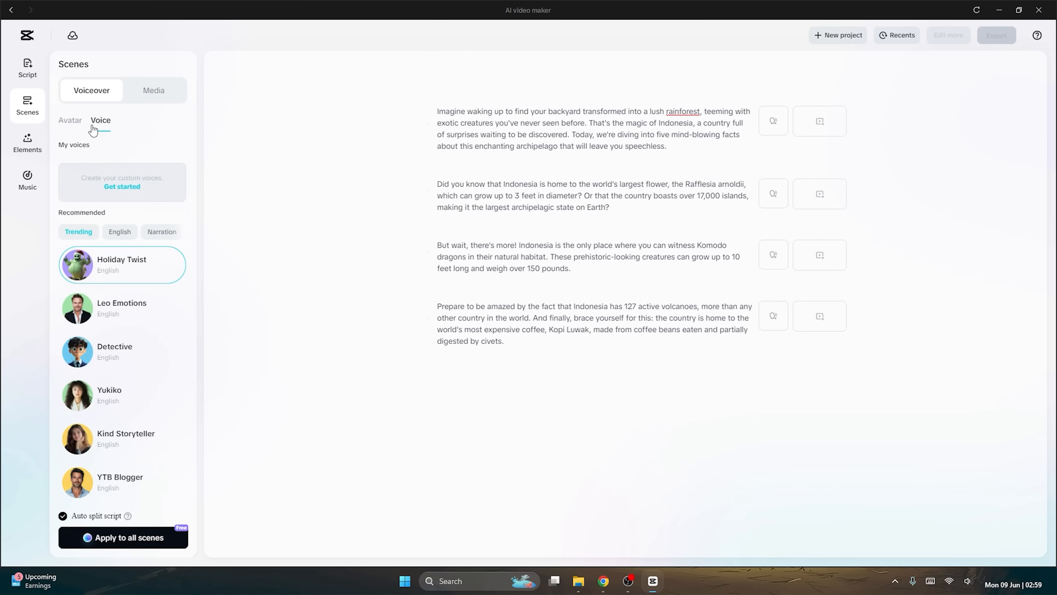
click(71, 123)
click(111, 122)
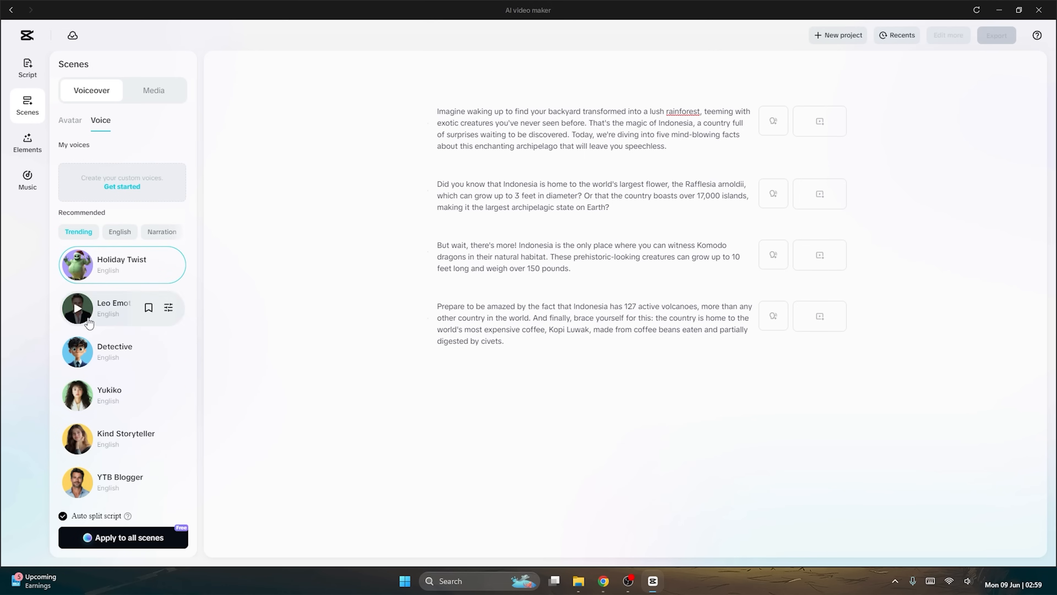
mouse_move(162, 262)
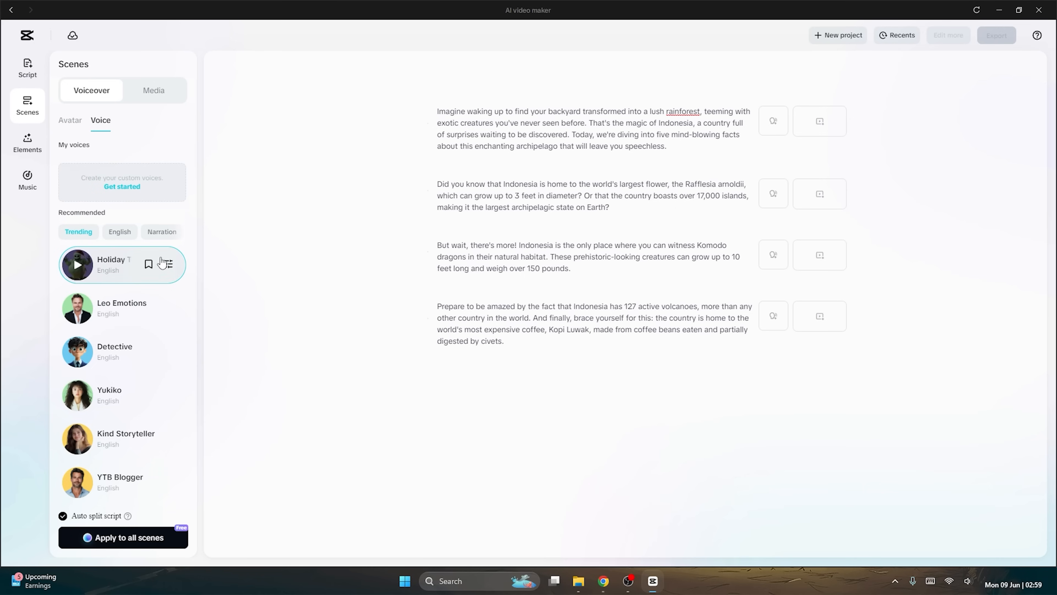
click(121, 234)
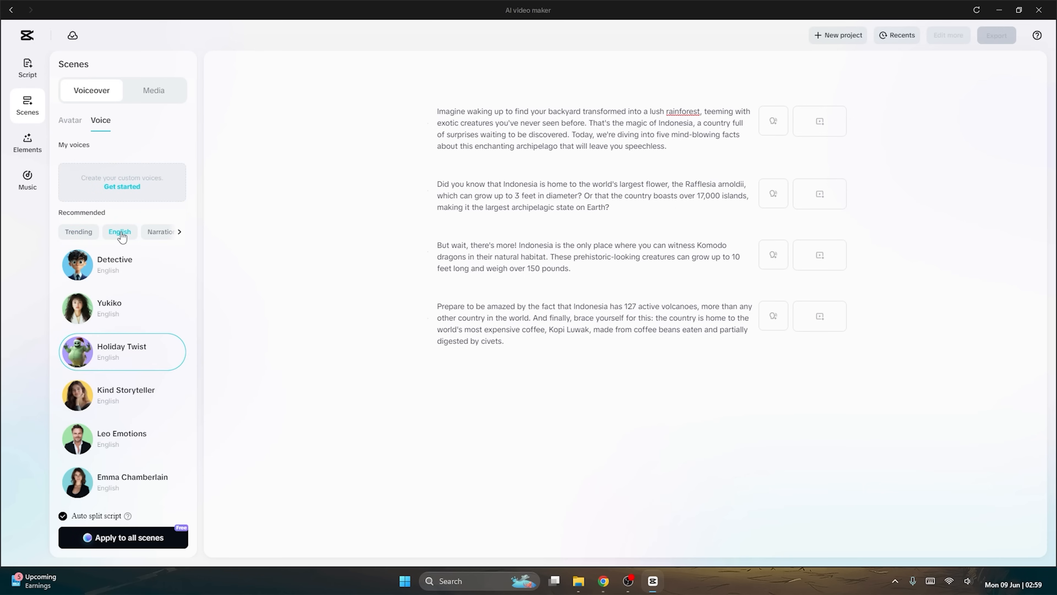
click(180, 231)
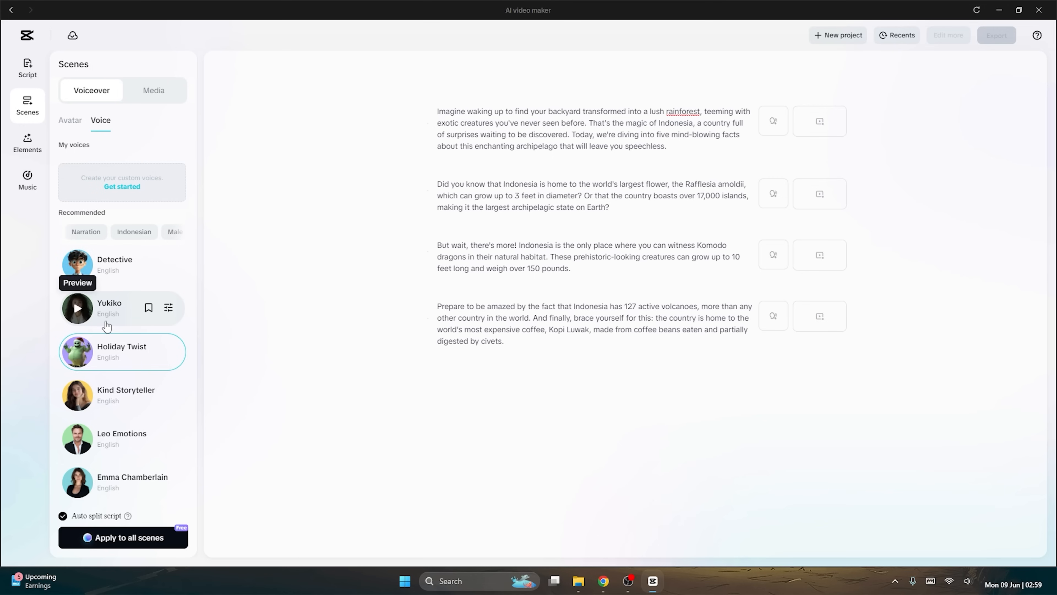
scroll(108, 329, down, 5)
scroll(107, 328, down, 15)
scroll(111, 332, up, 15)
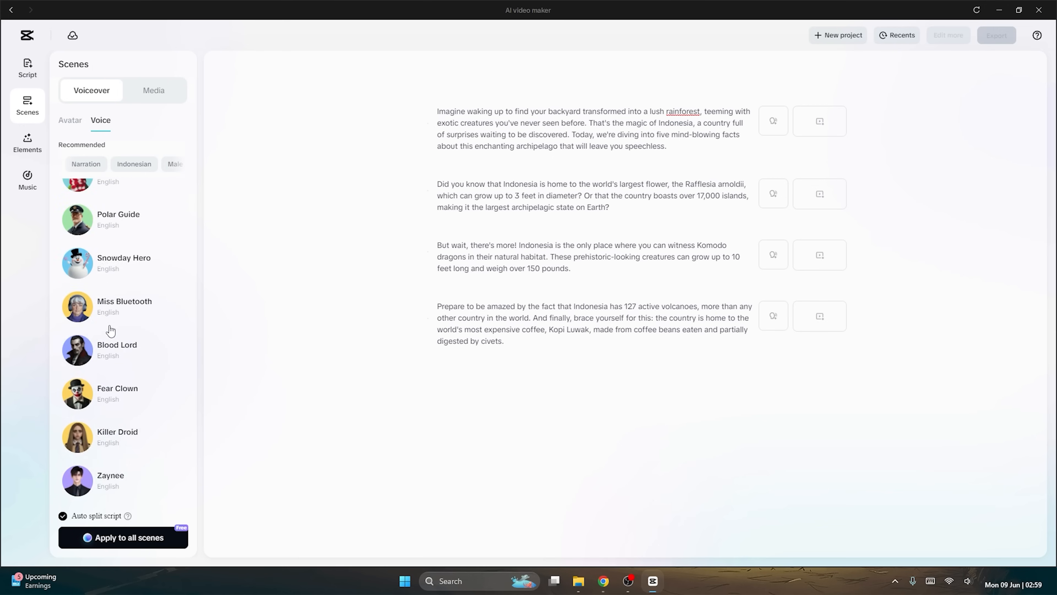
scroll(110, 331, up, 5)
Preview the YTB Blogger, Late Night Radio and Liane voices in the Narration category.
click(86, 232)
mouse_move(81, 276)
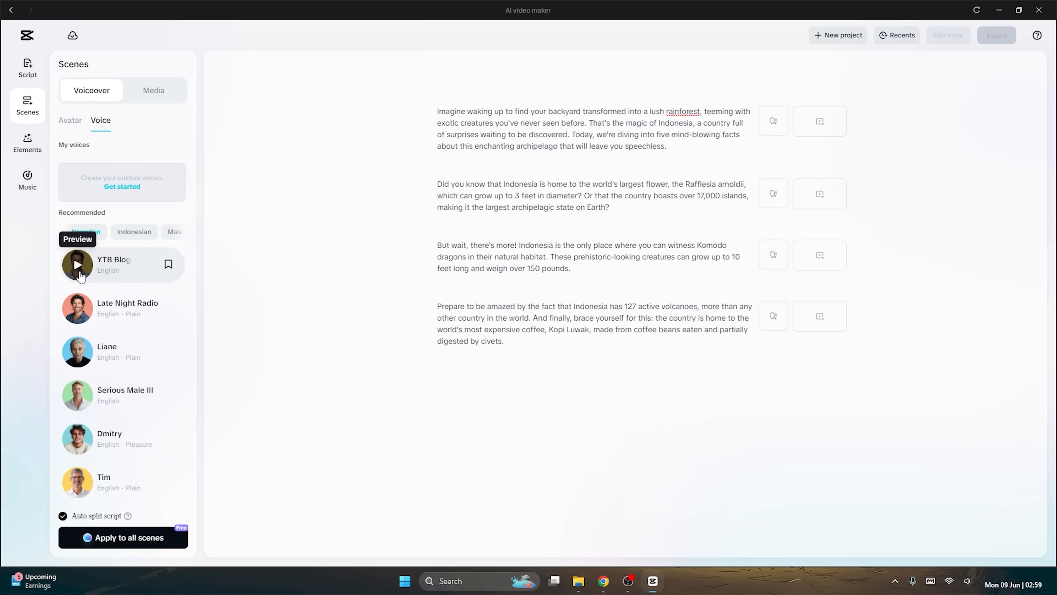
click(79, 266)
click(78, 310)
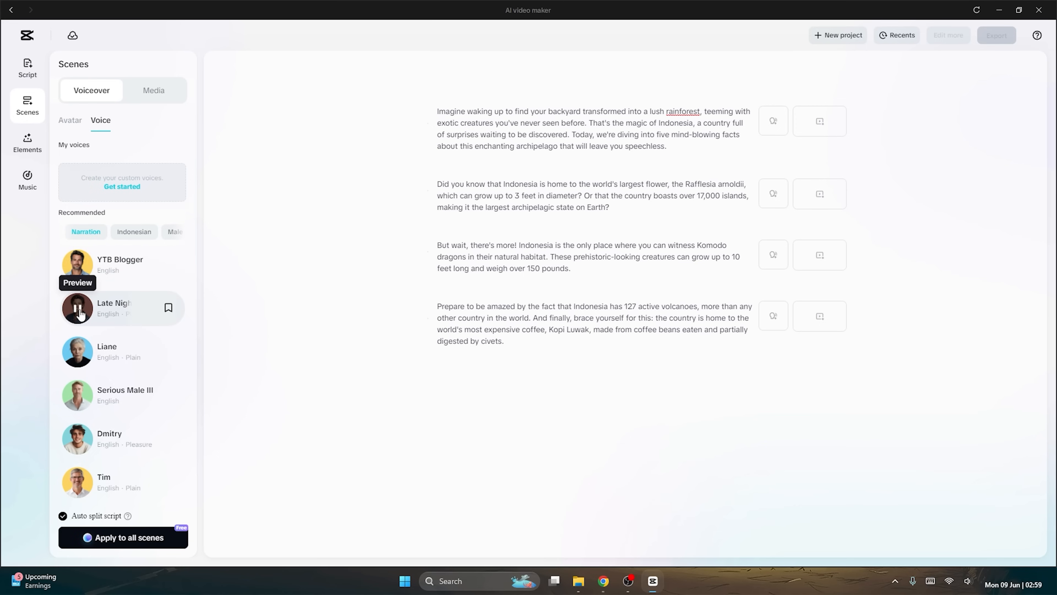
click(77, 349)
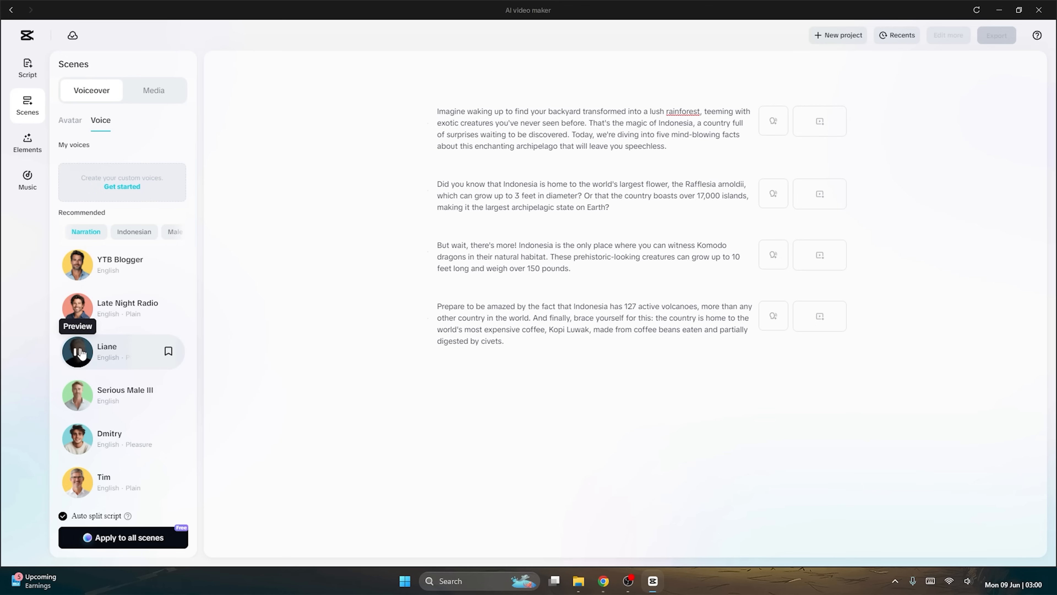
Apply the Serious Male III narration voice to all scenes with auto split script, and review the split scenes.
click(77, 391)
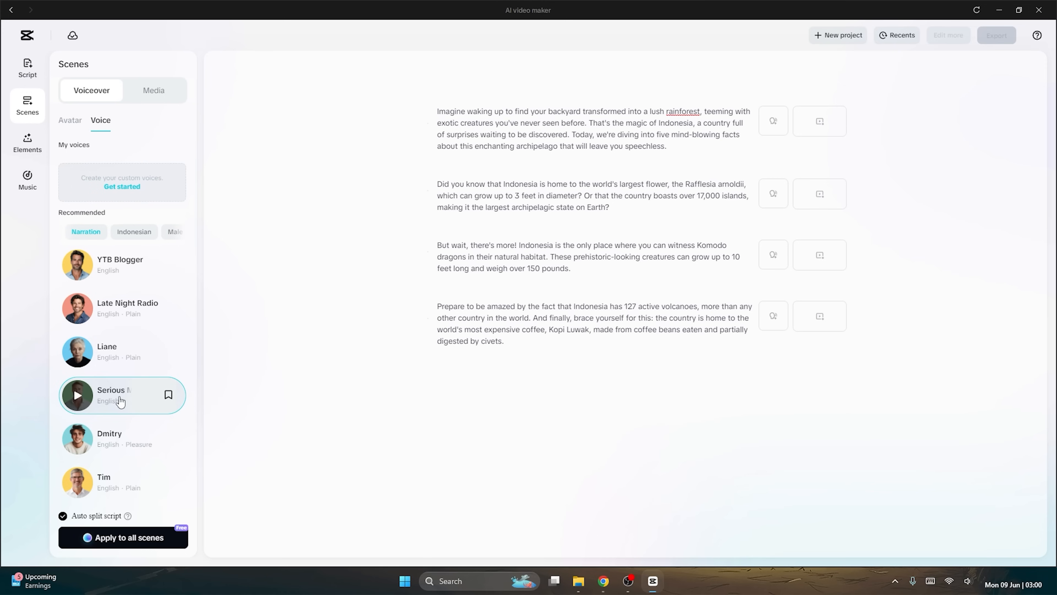
scroll(99, 406, down, 5)
scroll(99, 406, up, 5)
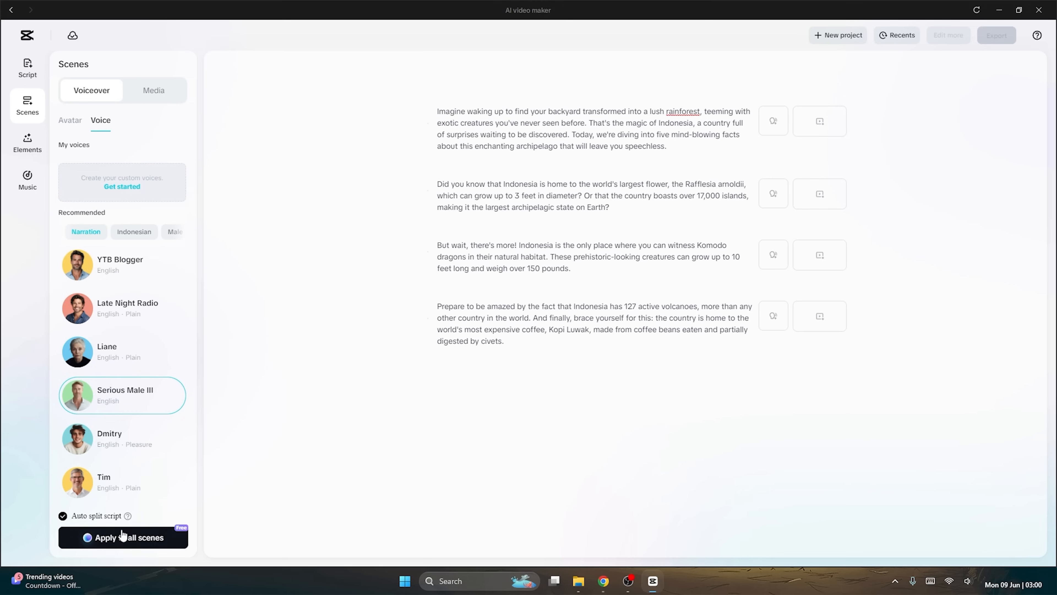
click(140, 540)
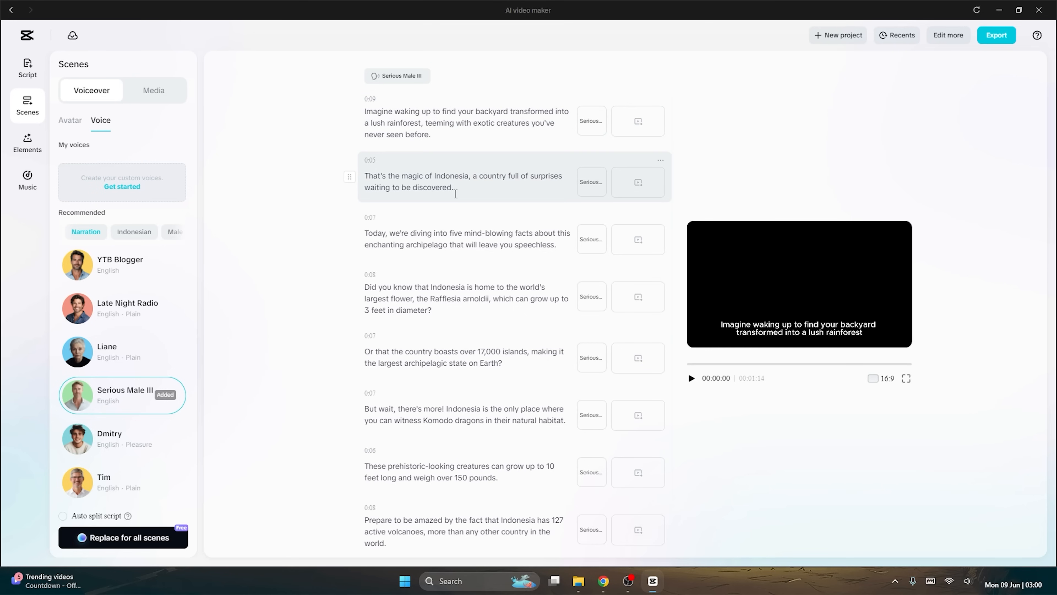
scroll(455, 195, down, 1)
scroll(457, 198, up, 1)
scroll(498, 458, down, 1)
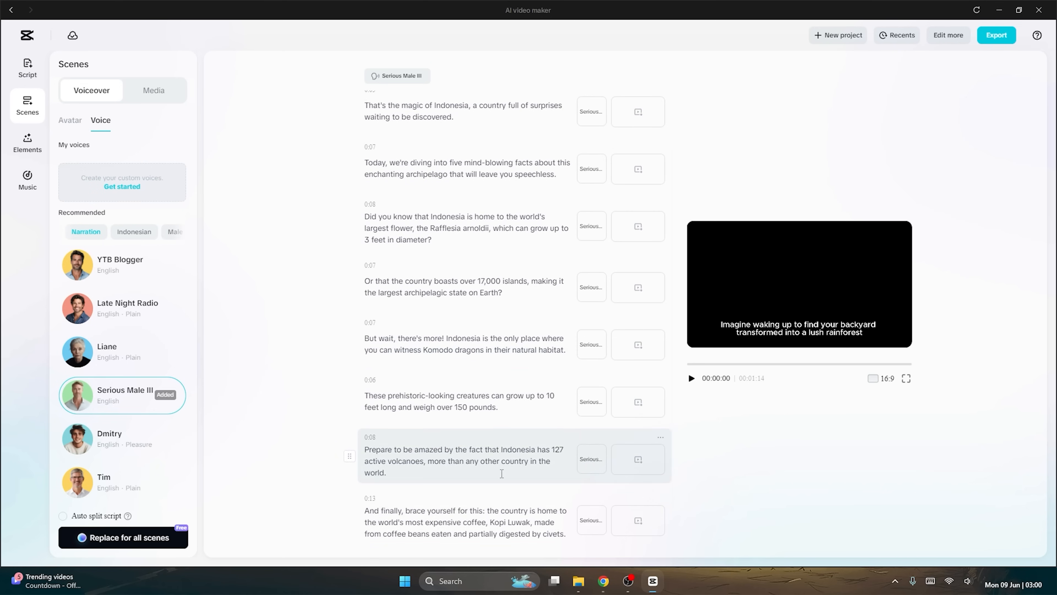
scroll(479, 208, up, 1)
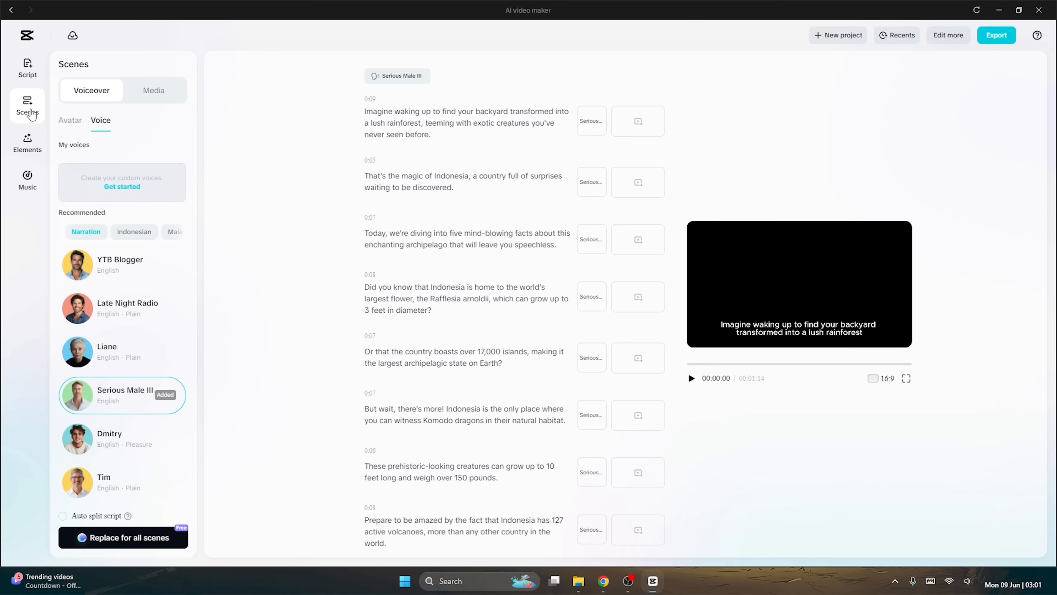
Match stock media to all the scenes, check the matched clips and play the video preview.
click(163, 94)
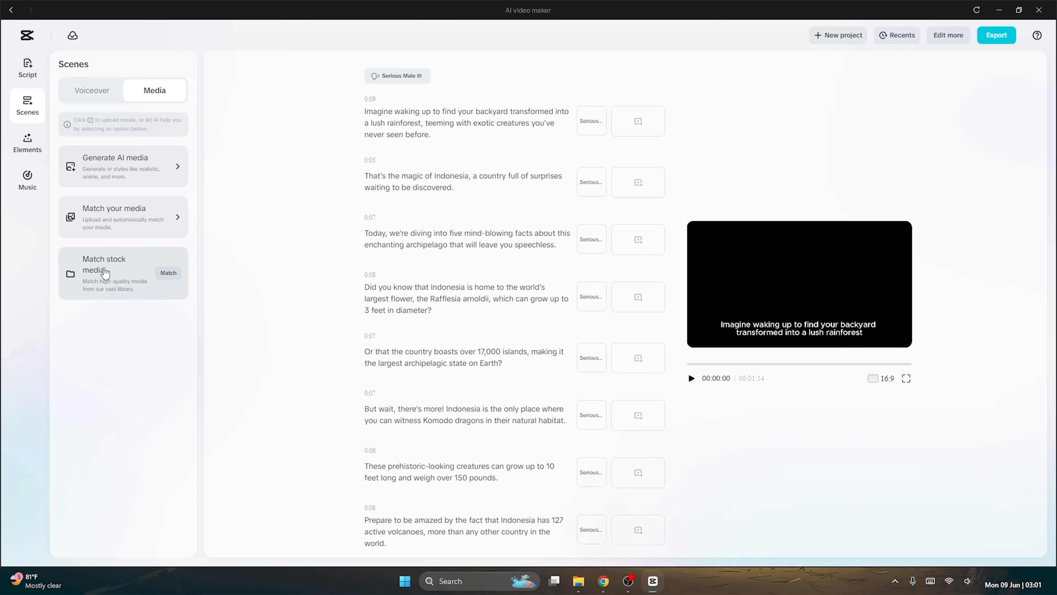
click(170, 274)
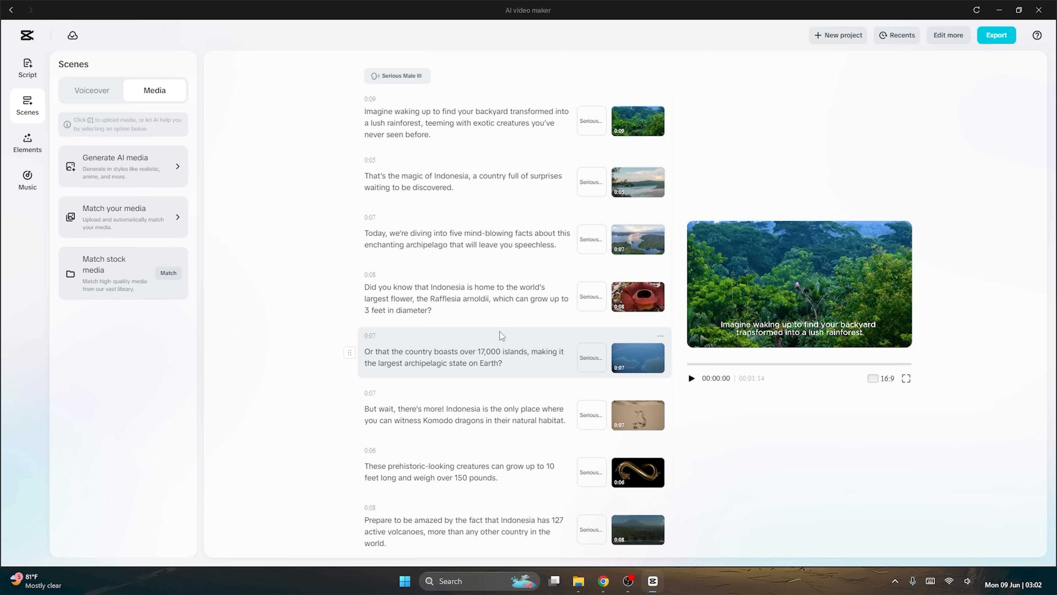
scroll(532, 225, down, 2)
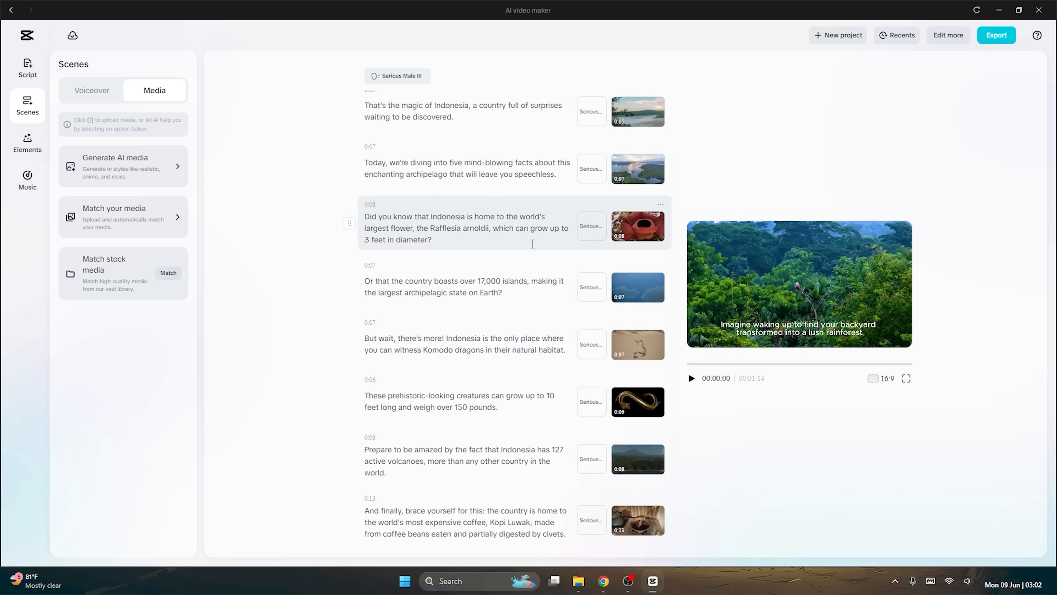
scroll(591, 288, up, 2)
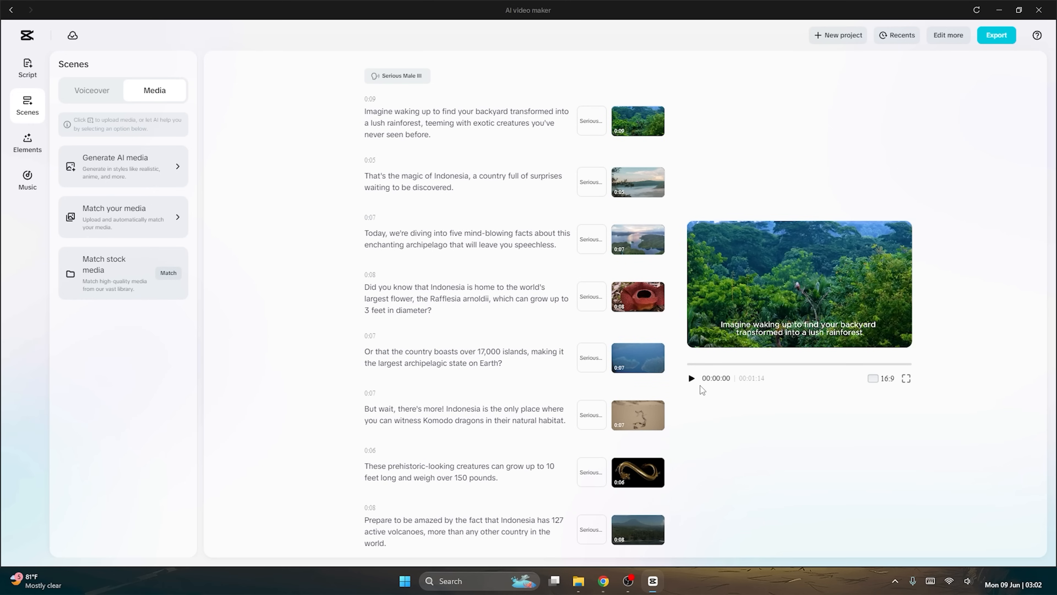
click(690, 378)
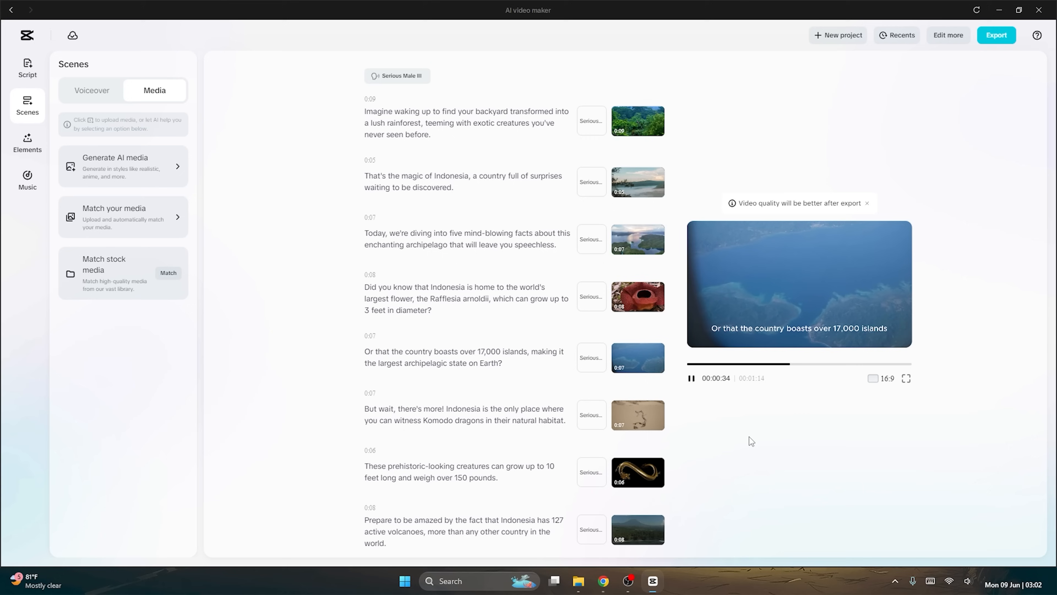
Pause the video preview and look over the stock clips matched to the scenes.
click(691, 378)
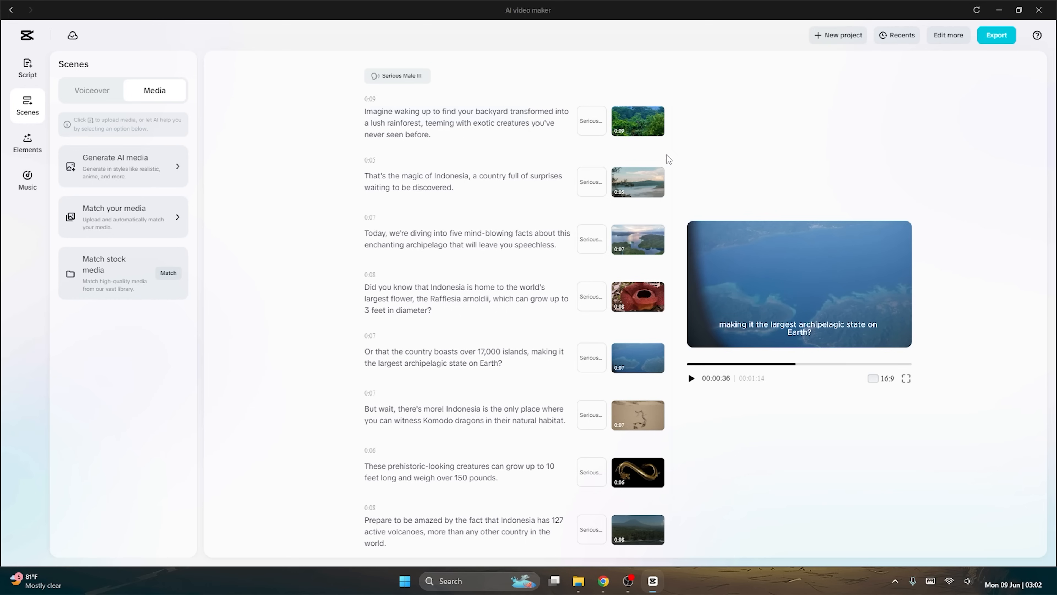
scroll(637, 303, down, 2)
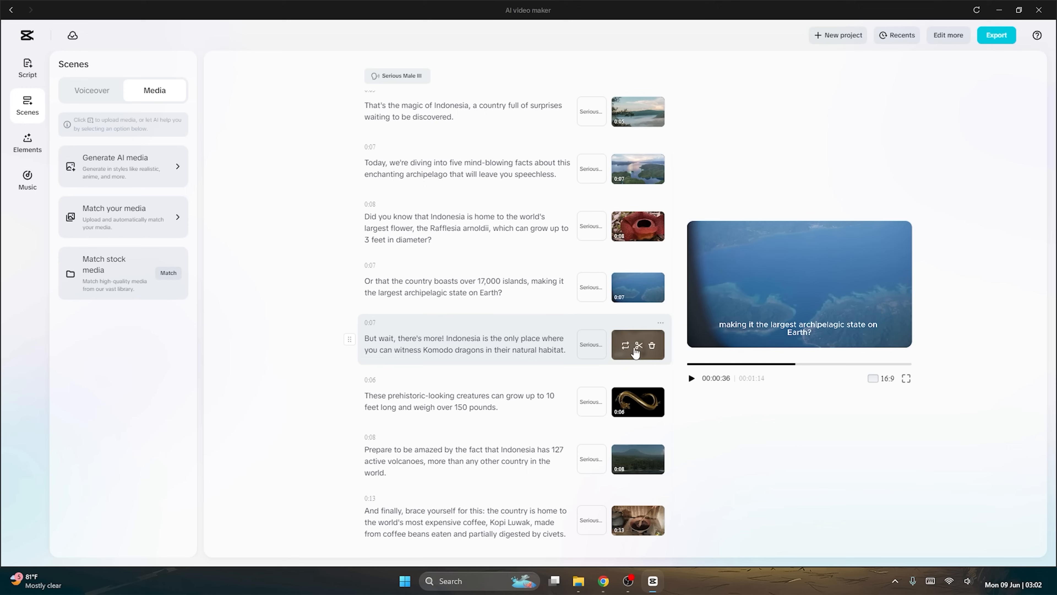
scroll(635, 224, up, 2)
Search the stock media for "indonesia" as a replacement for the first scene's clip, preview the waterfall clip full screen, and clear the search.
mouse_move(624, 123)
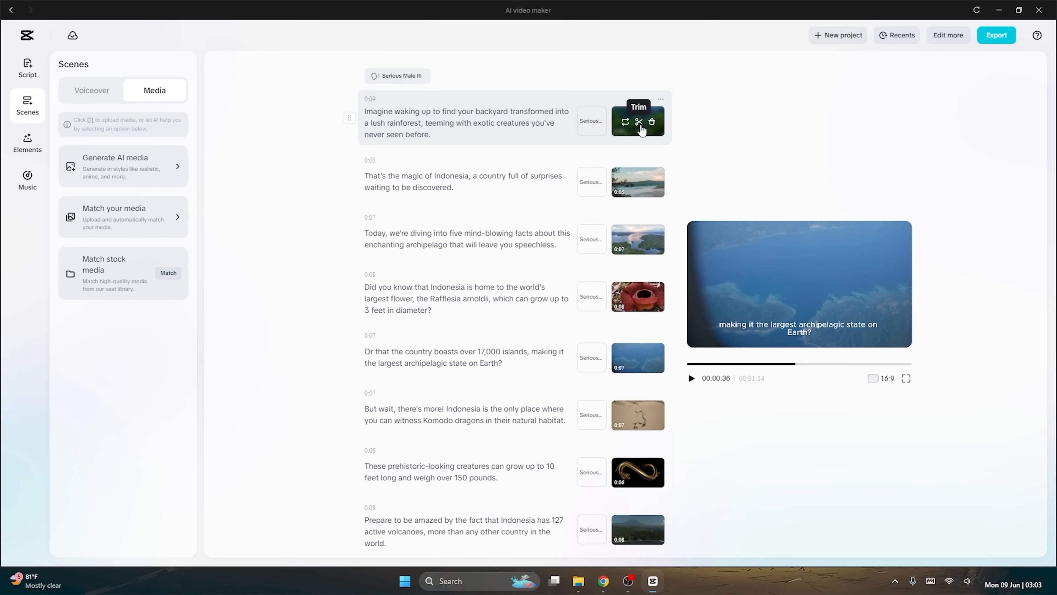
click(625, 123)
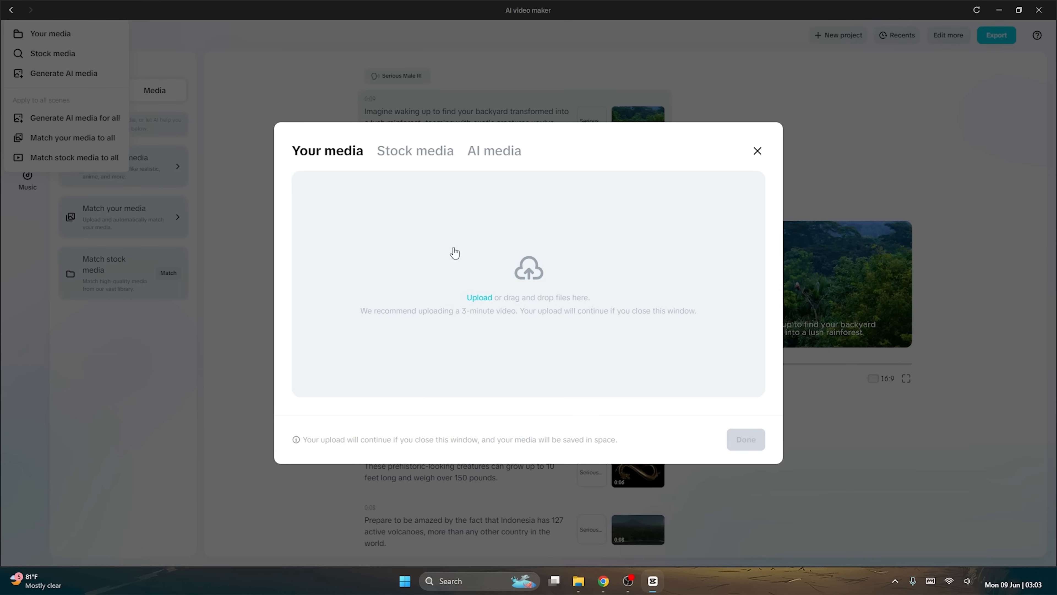
click(424, 157)
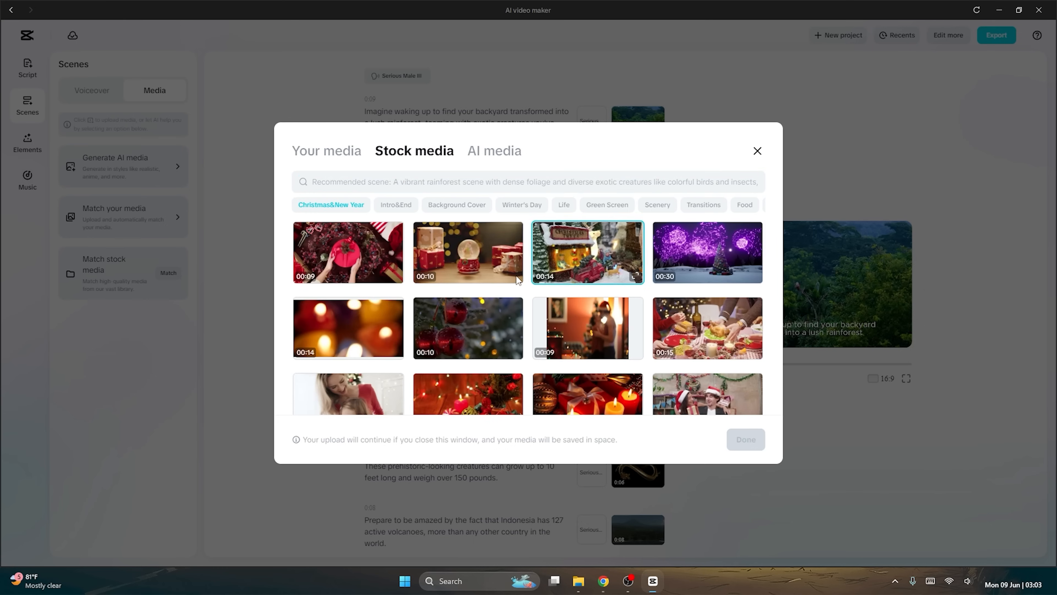
click(451, 179)
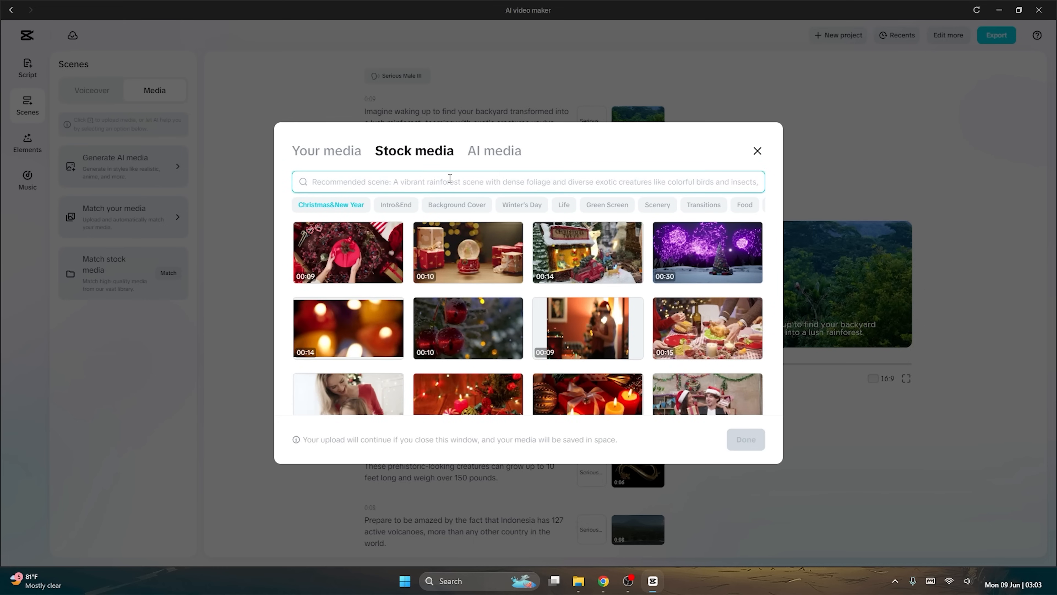
text(indonesia)
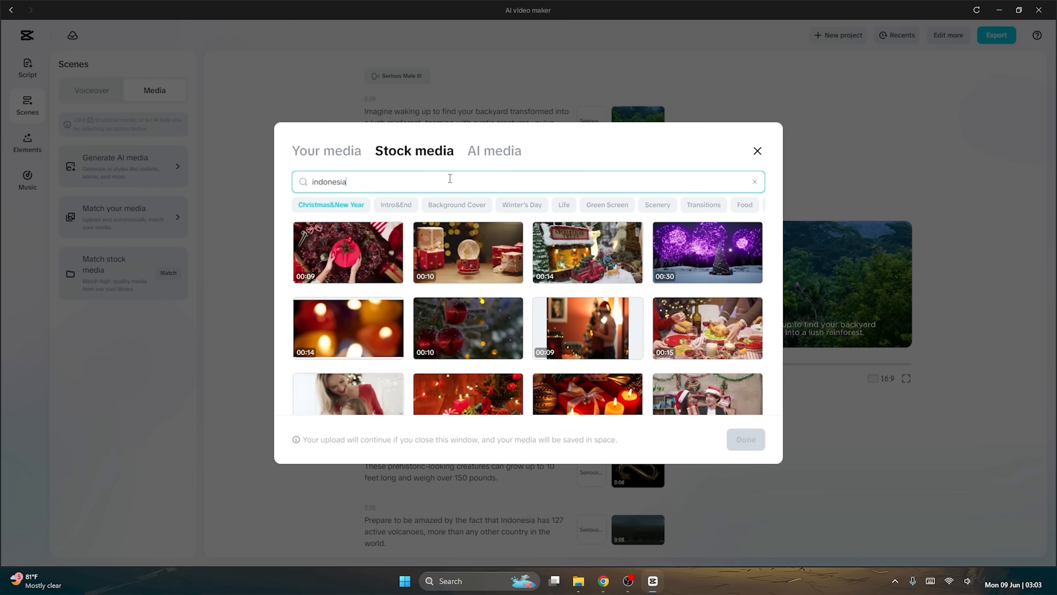
key(Return)
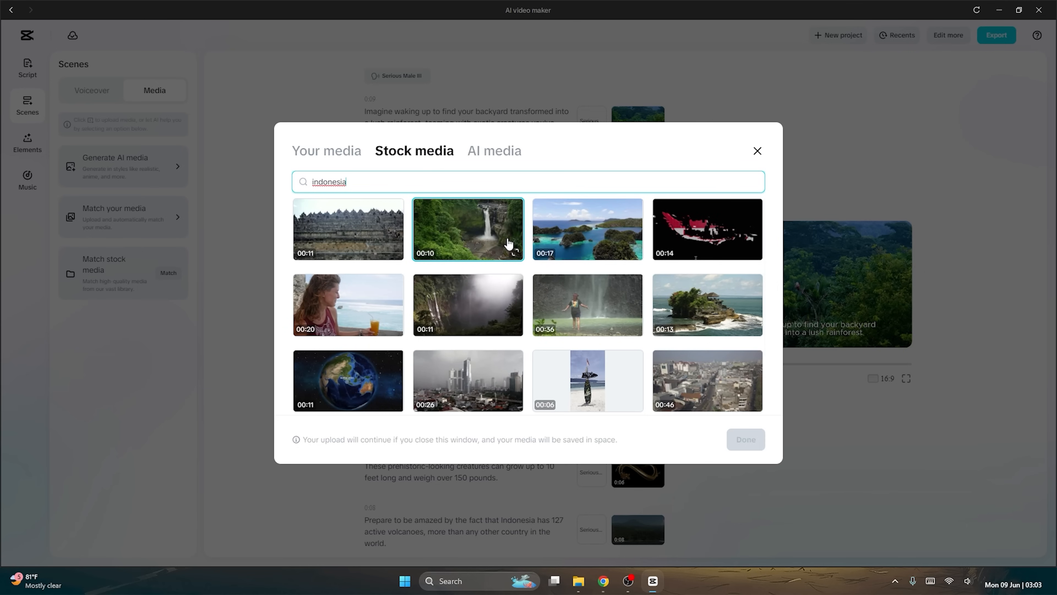
click(515, 252)
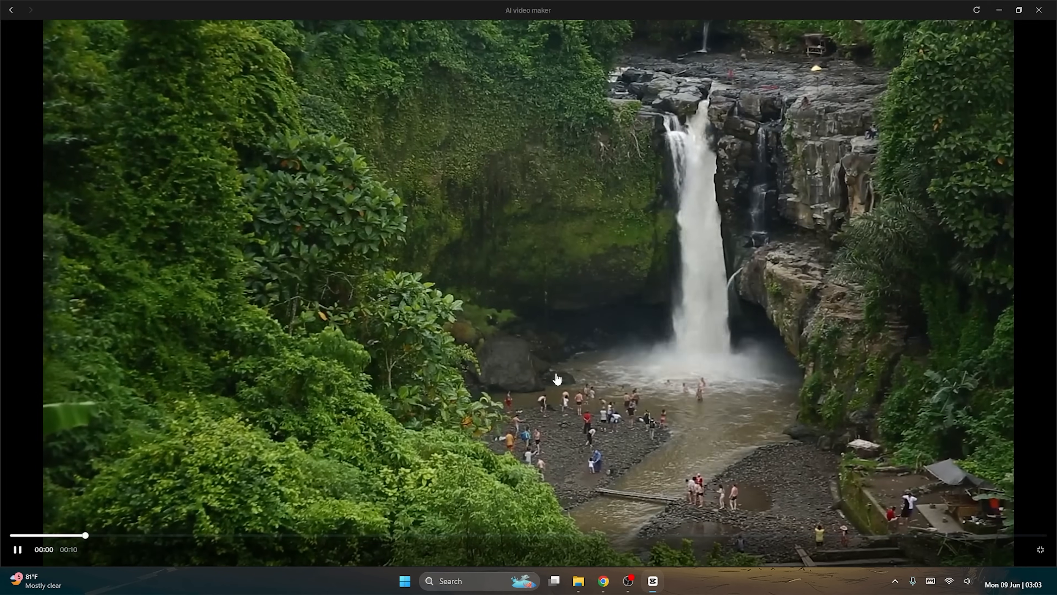
click(1041, 549)
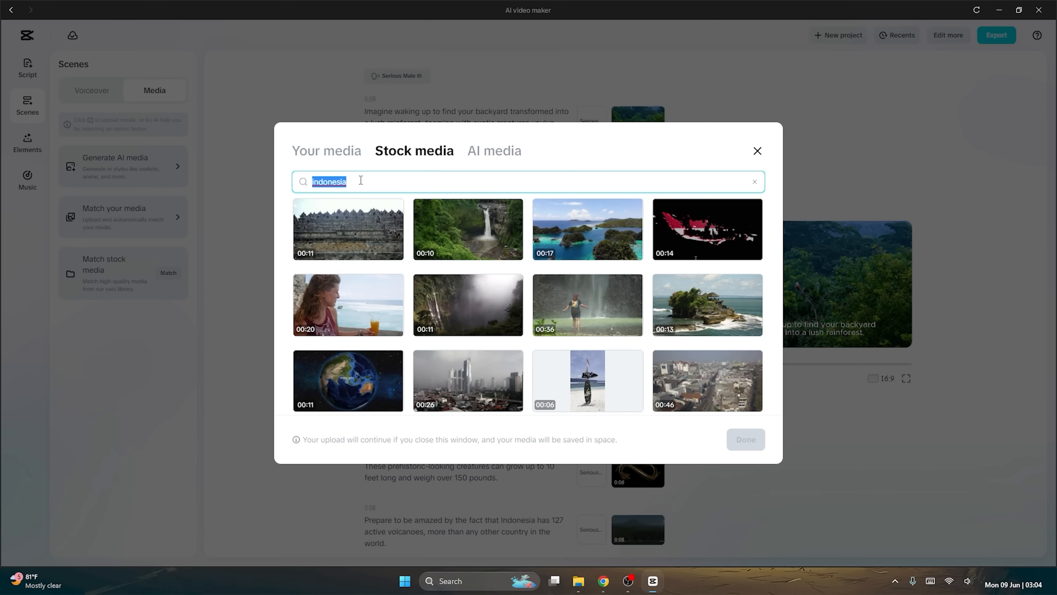
click(755, 181)
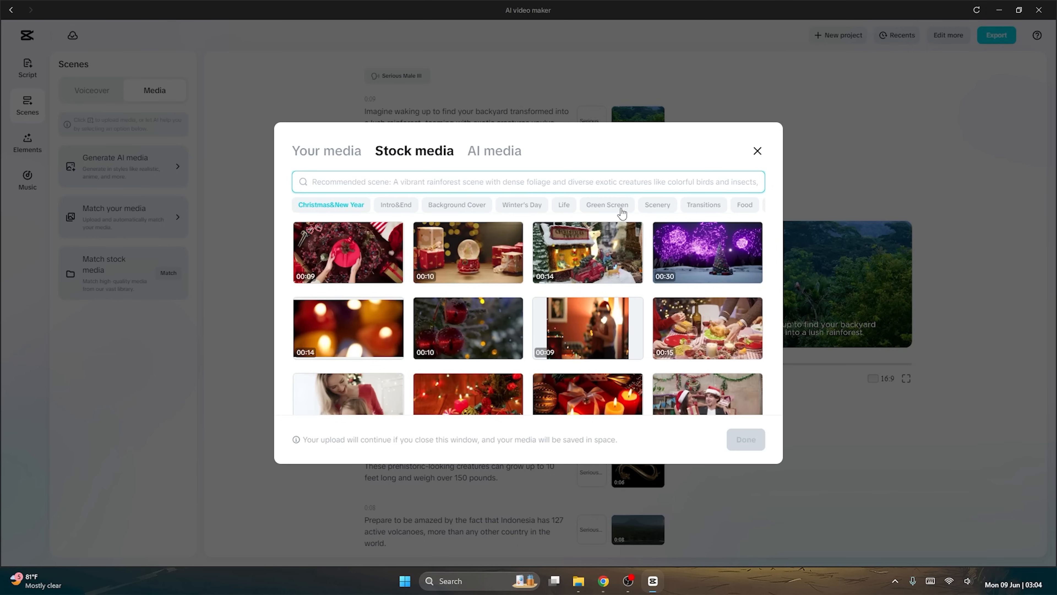
Review the suggested rainforest description for the first scene and generate AI media from it in Realistic Film style at 16:9.
click(498, 151)
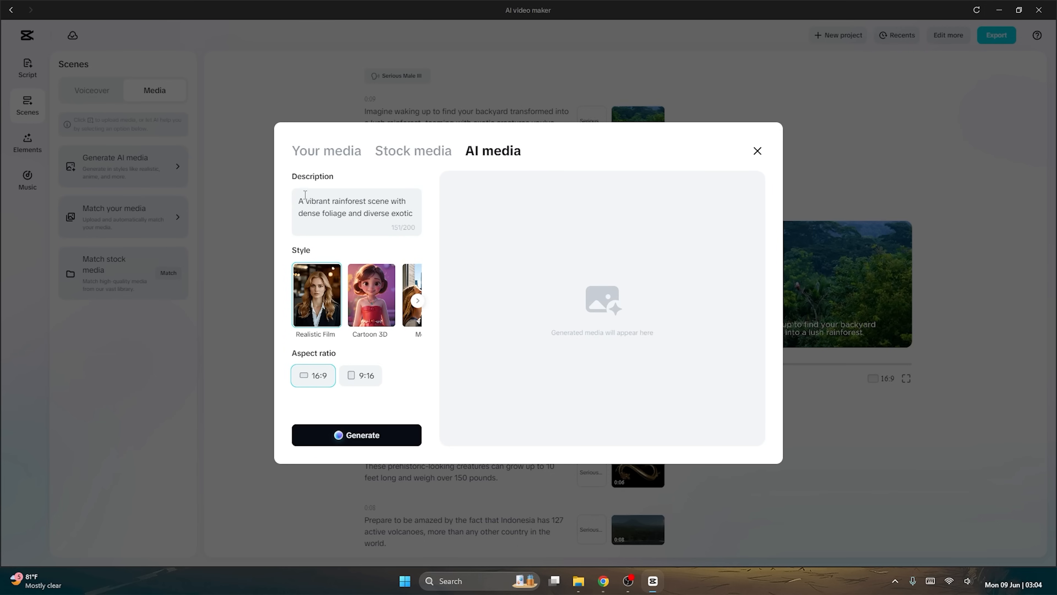
drag(300, 200, 429, 217)
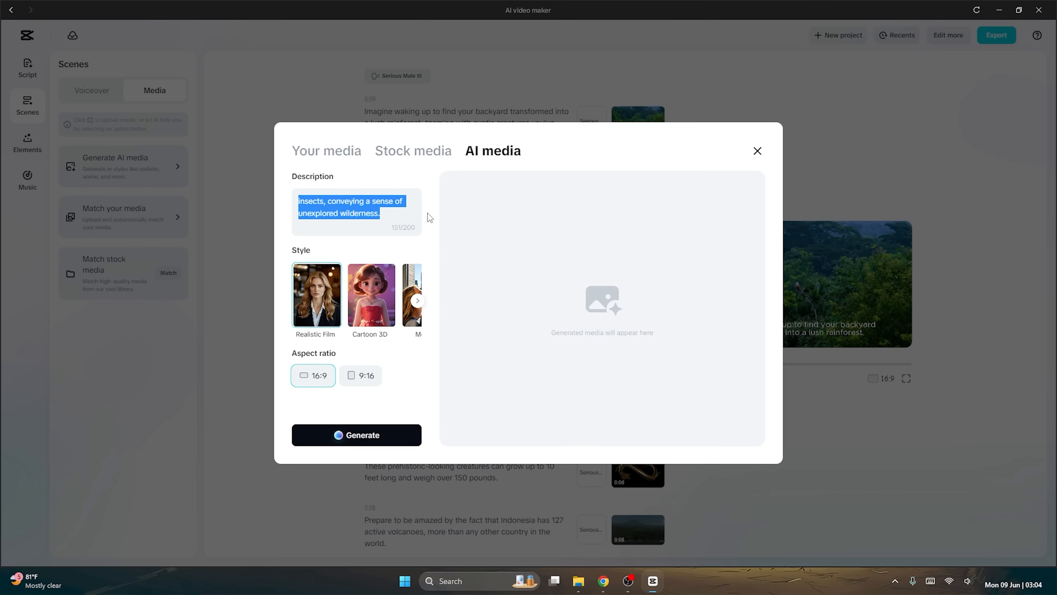
scroll(349, 221, up, 3)
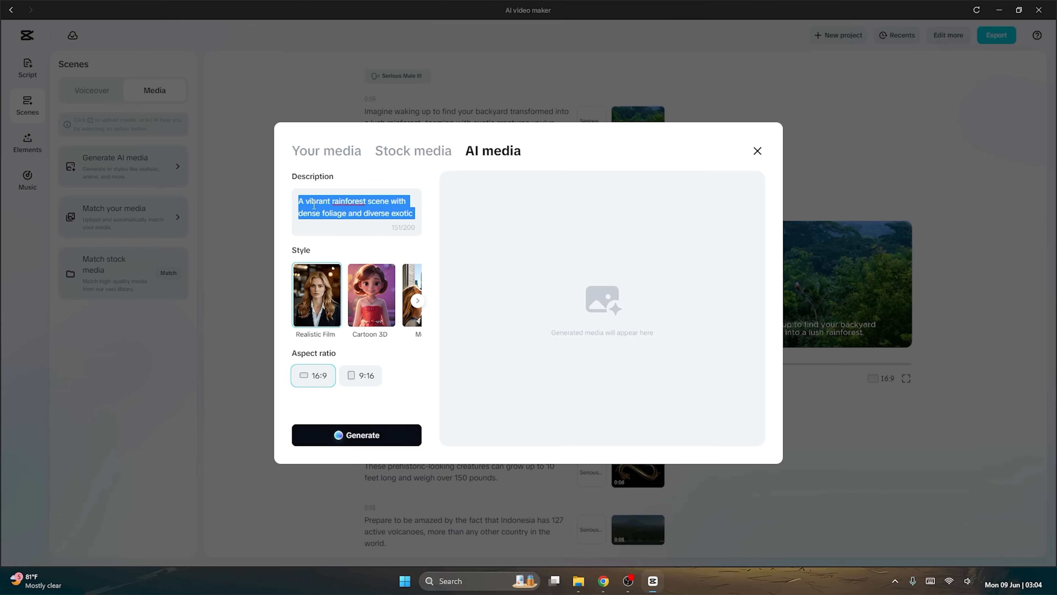
scroll(338, 210, down, 3)
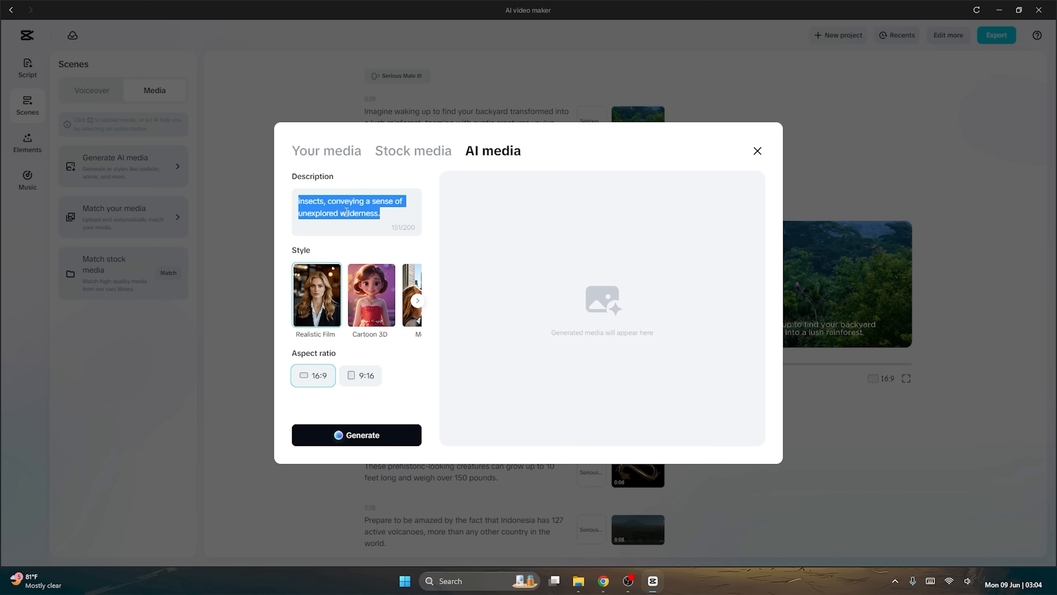
scroll(343, 210, up, 3)
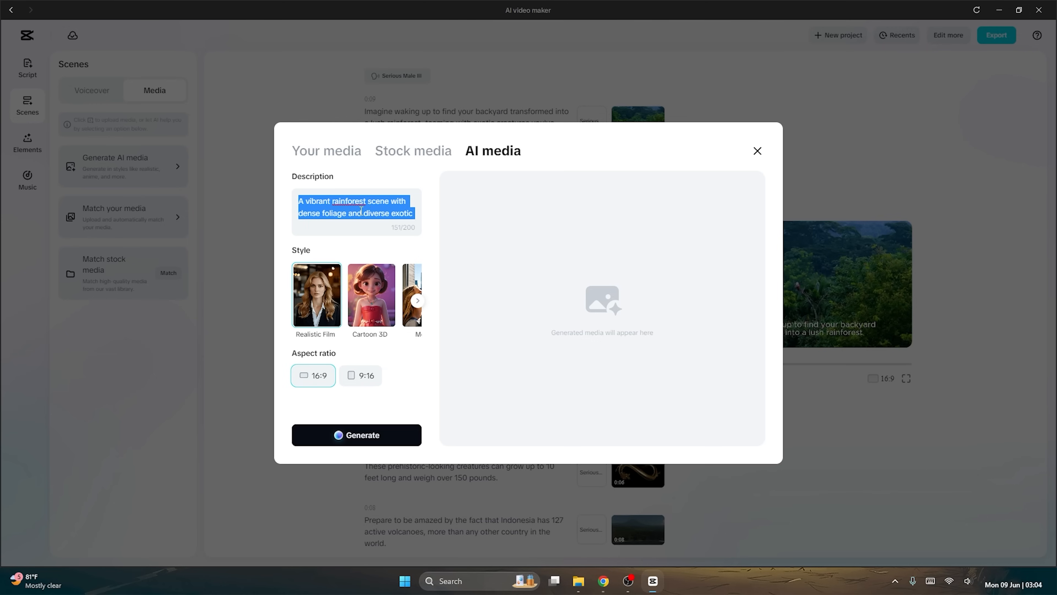
scroll(361, 211, down, 3)
scroll(373, 210, up, 3)
click(383, 437)
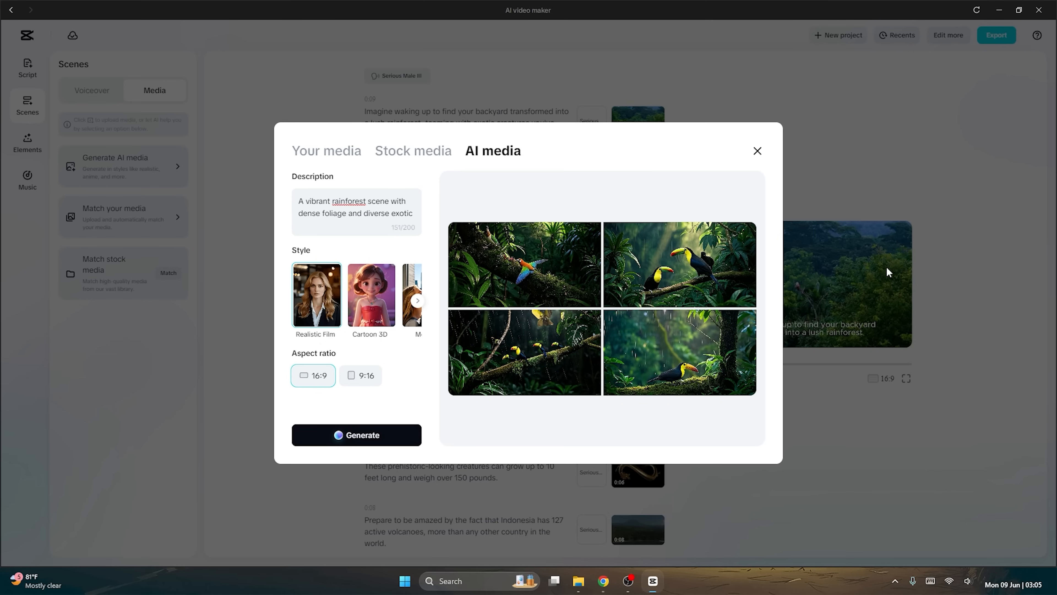
Enlarge the generated image of the single toucan in the rain and add it to the first scene.
mouse_move(701, 258)
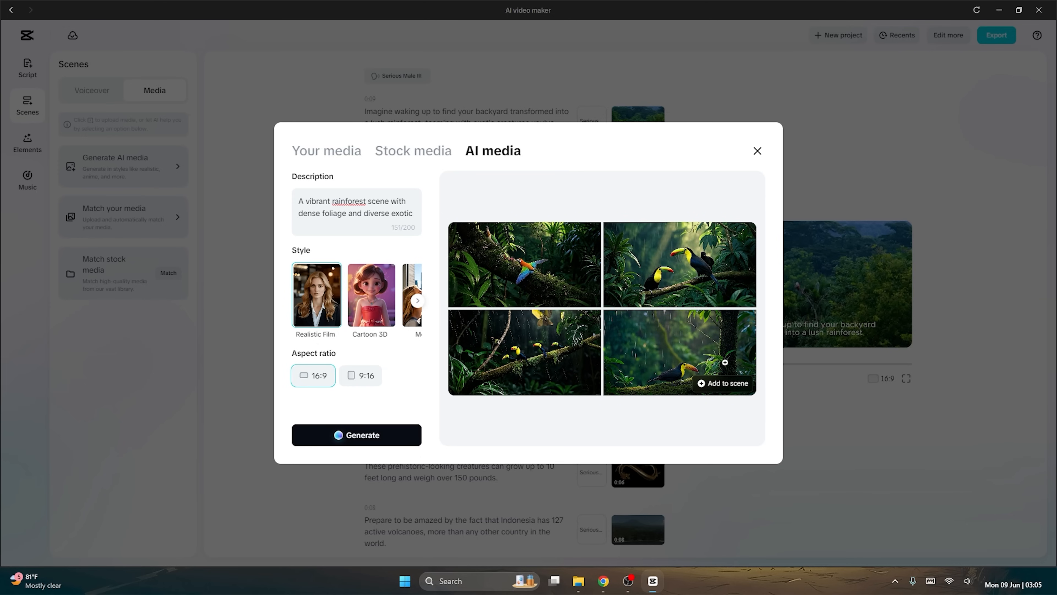
click(692, 357)
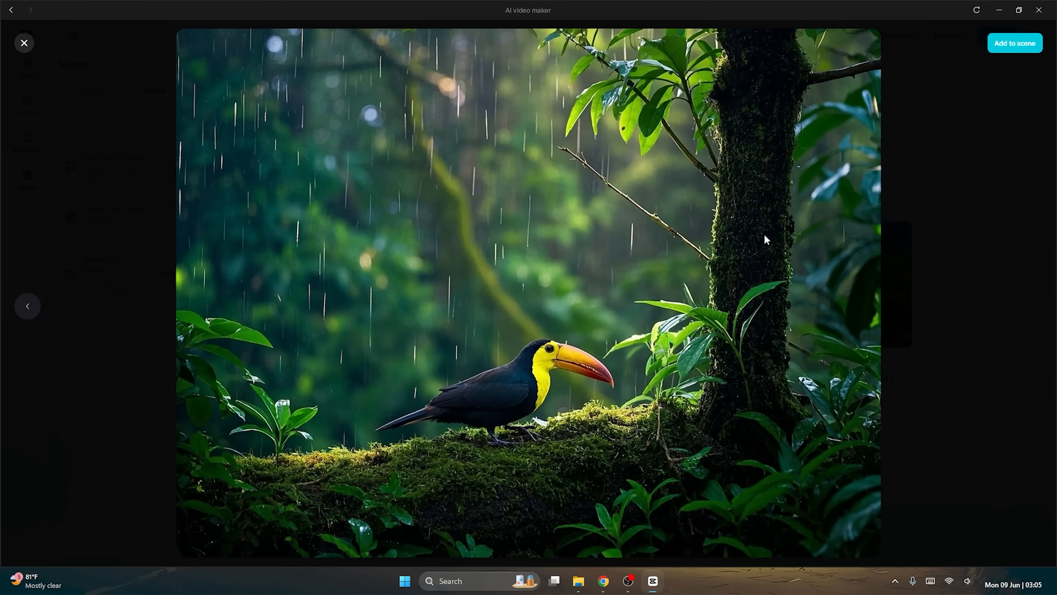
click(24, 43)
mouse_move(729, 357)
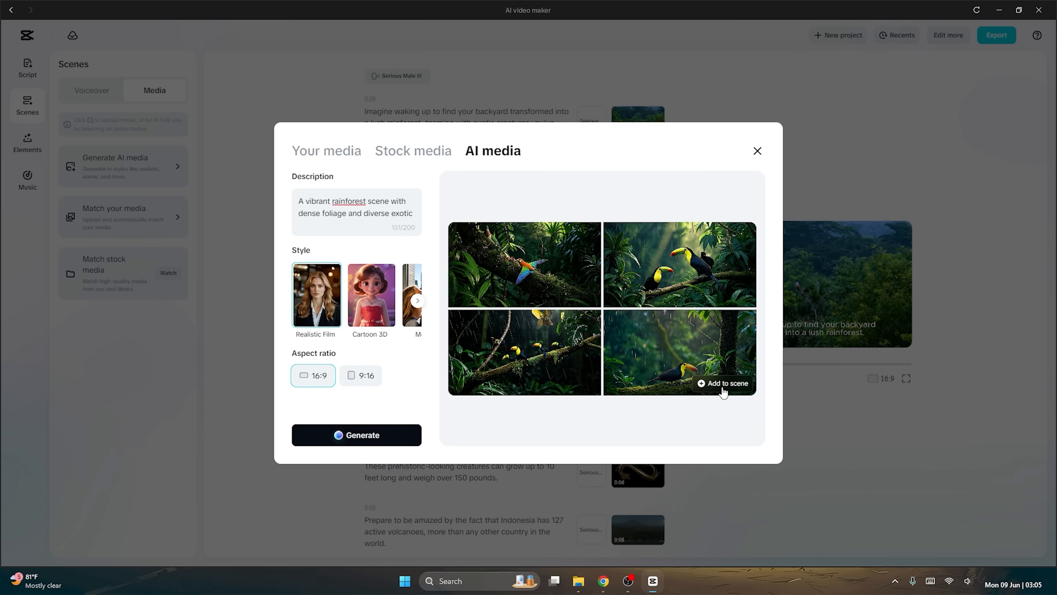
click(732, 383)
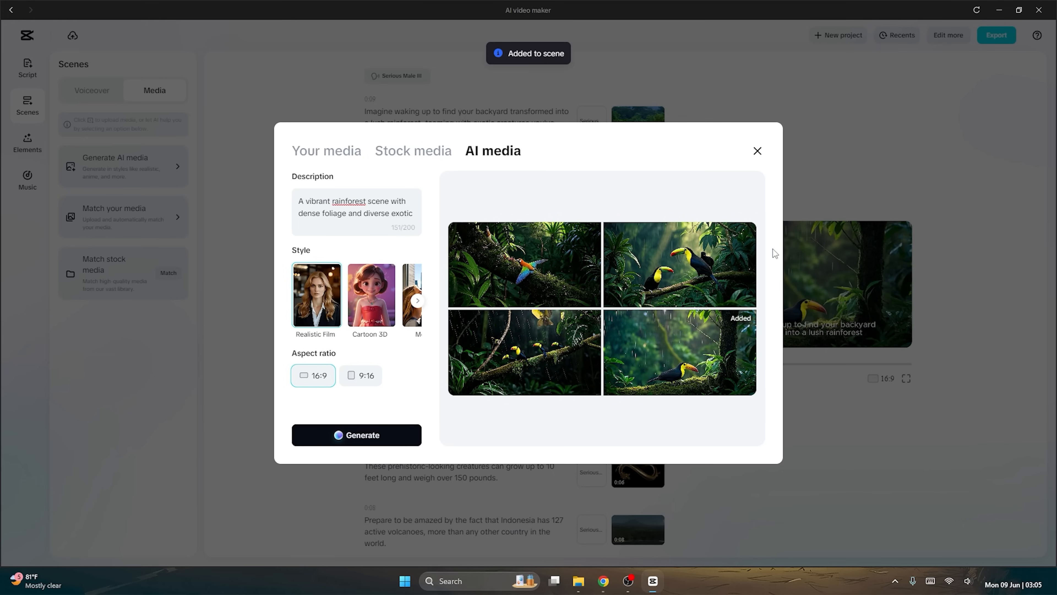
click(757, 151)
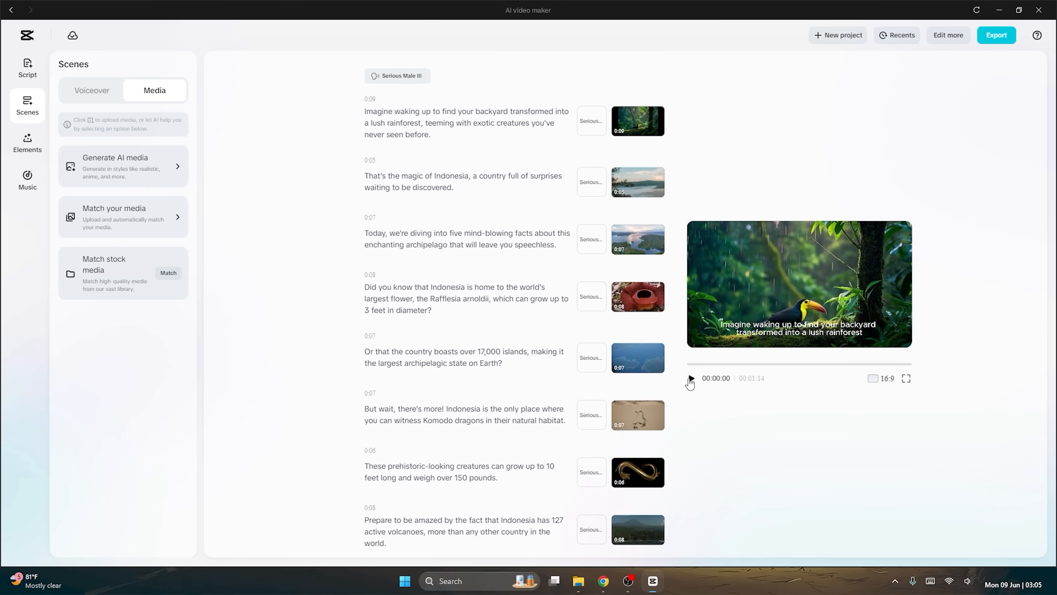
Play the video preview from the start to check the first scene with its new AI image.
click(691, 379)
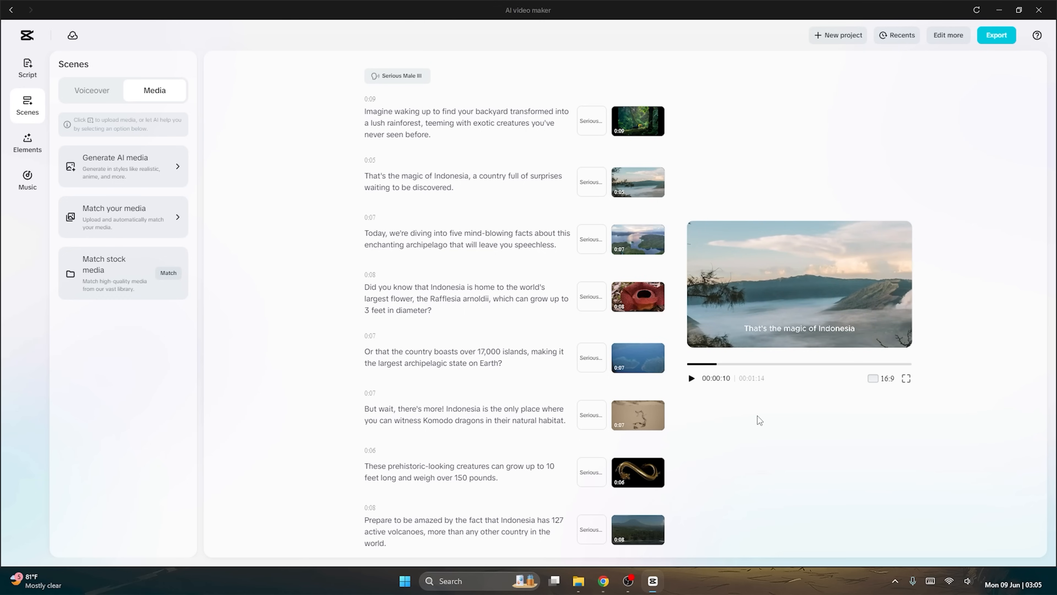
mouse_move(633, 124)
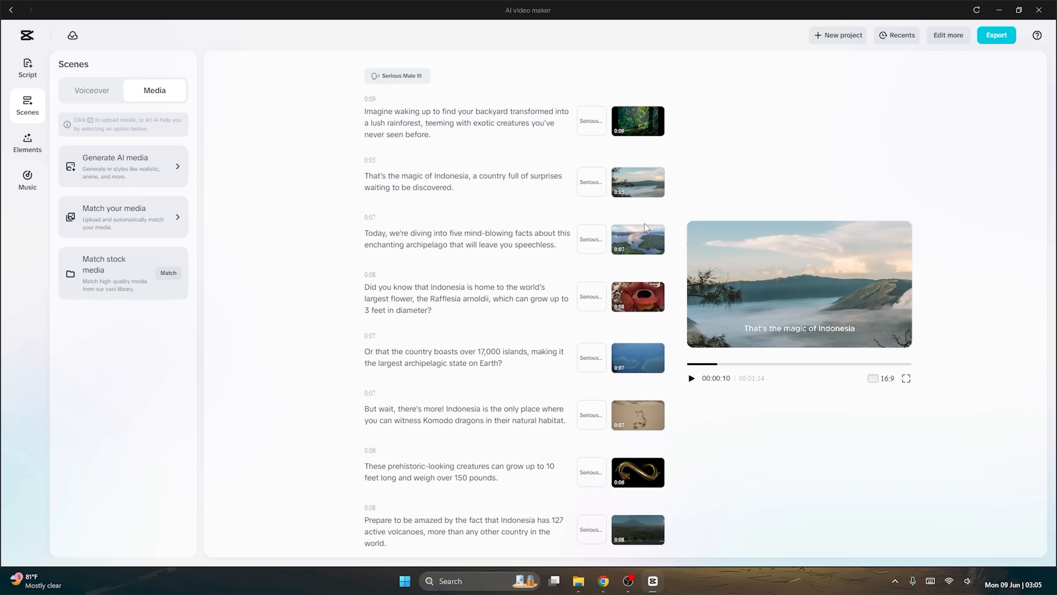
Apply the caption template with bold white text and a red highlighted word, and play the preview to check the captions.
mouse_move(624, 286)
click(27, 142)
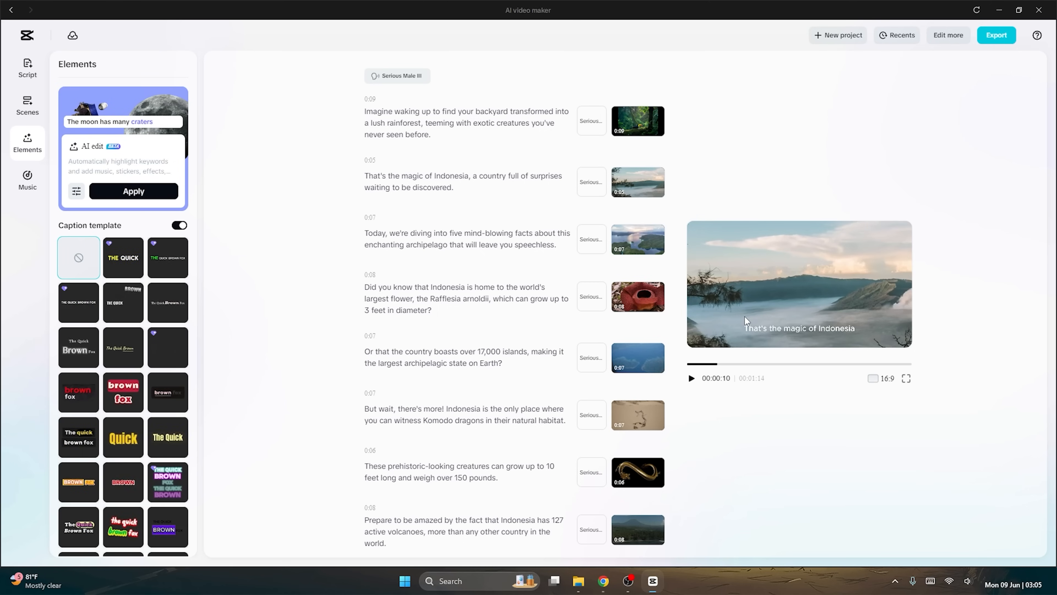
mouse_move(626, 178)
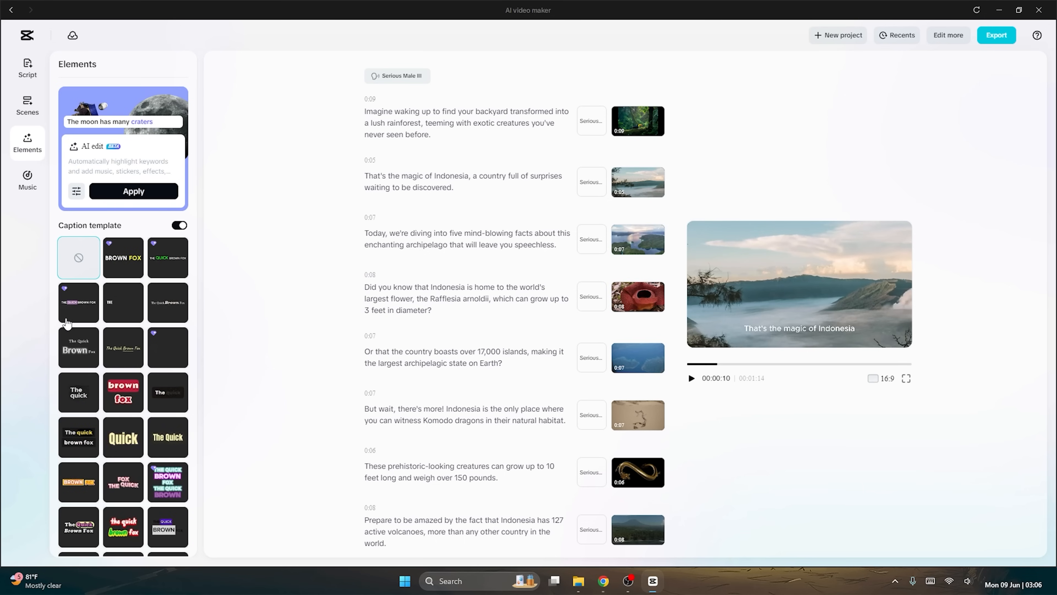
scroll(68, 325, down, 6)
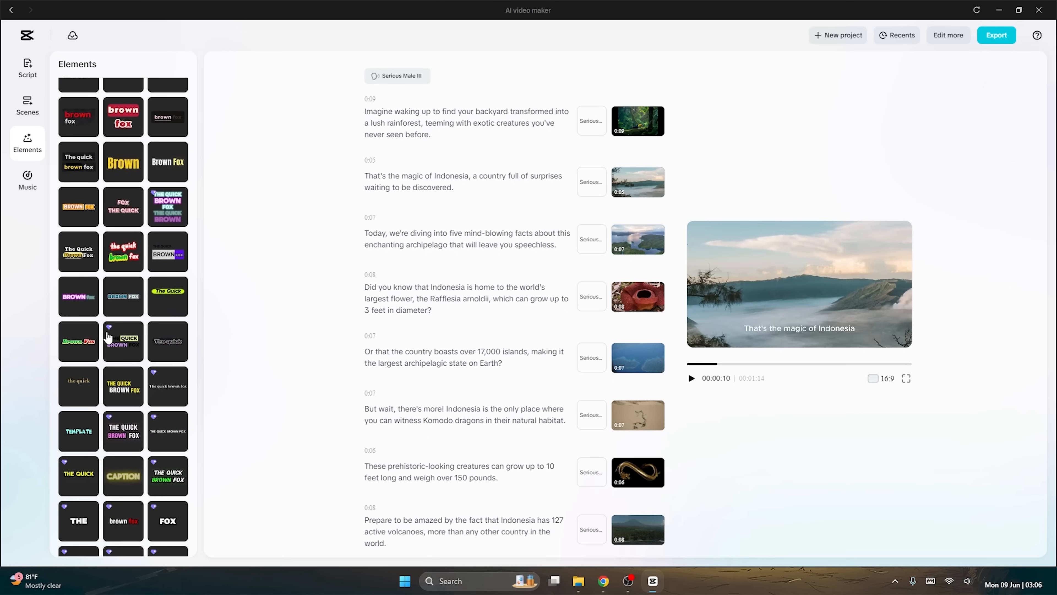
scroll(108, 337, down, 5)
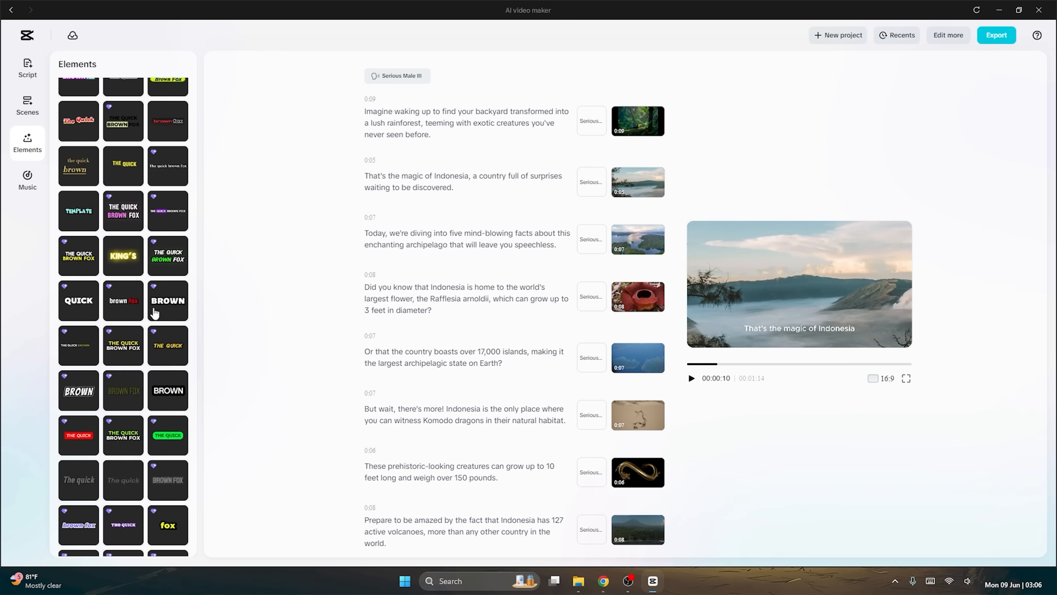
click(124, 300)
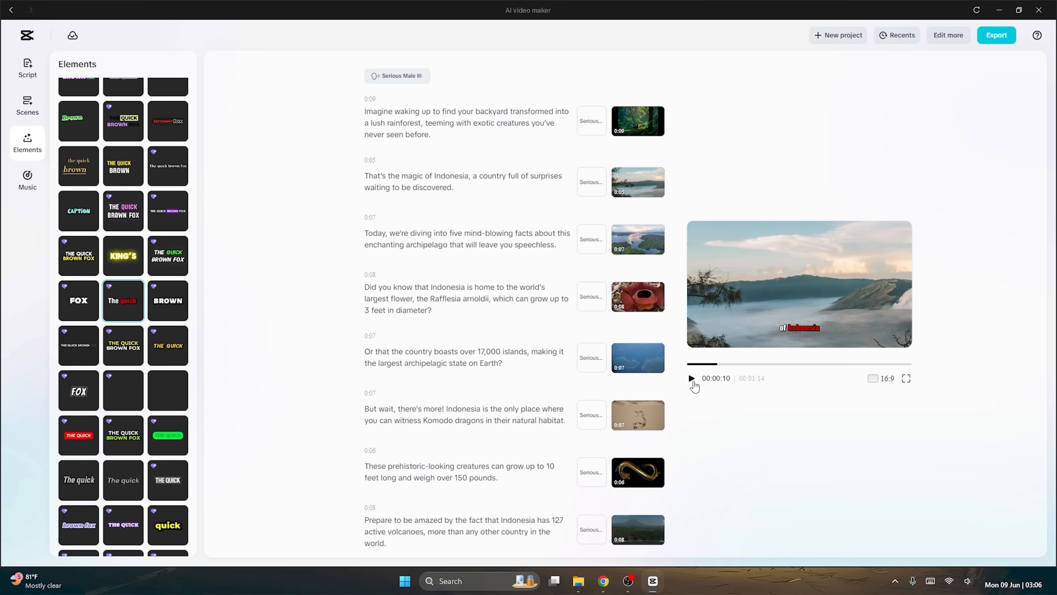
click(691, 378)
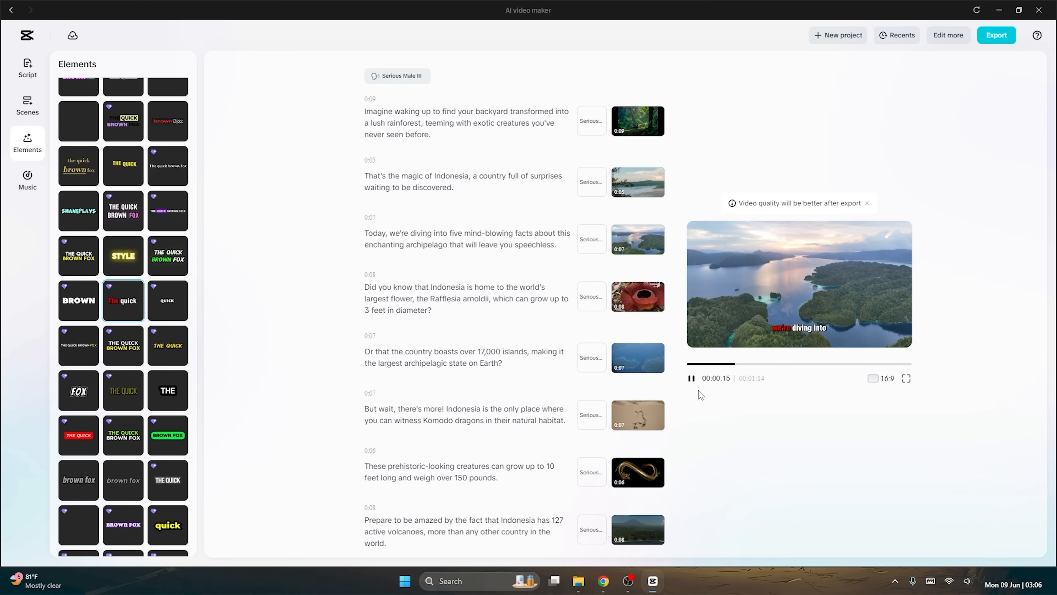
click(692, 378)
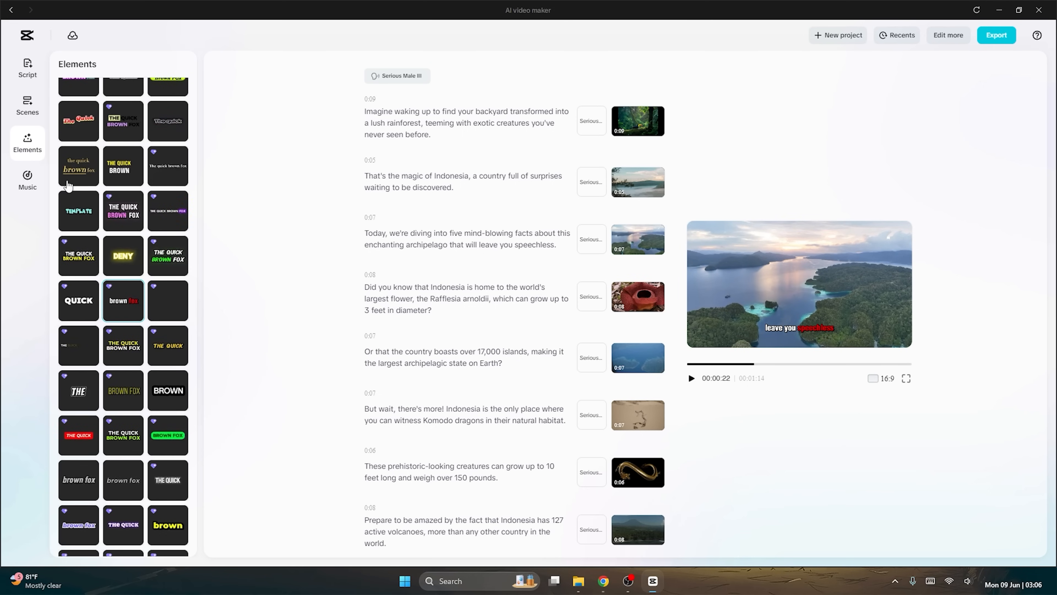
Browse the recommended tracks in the music library for background music suited to the Indonesia facts video.
click(30, 178)
click(22, 190)
scroll(129, 267, down, 15)
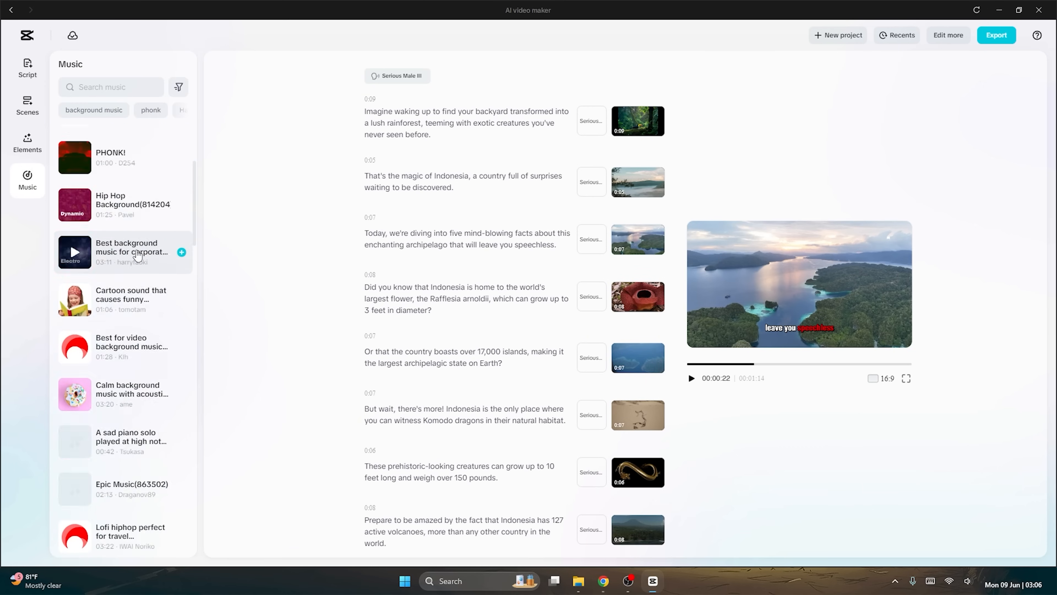
scroll(126, 275, down, 12)
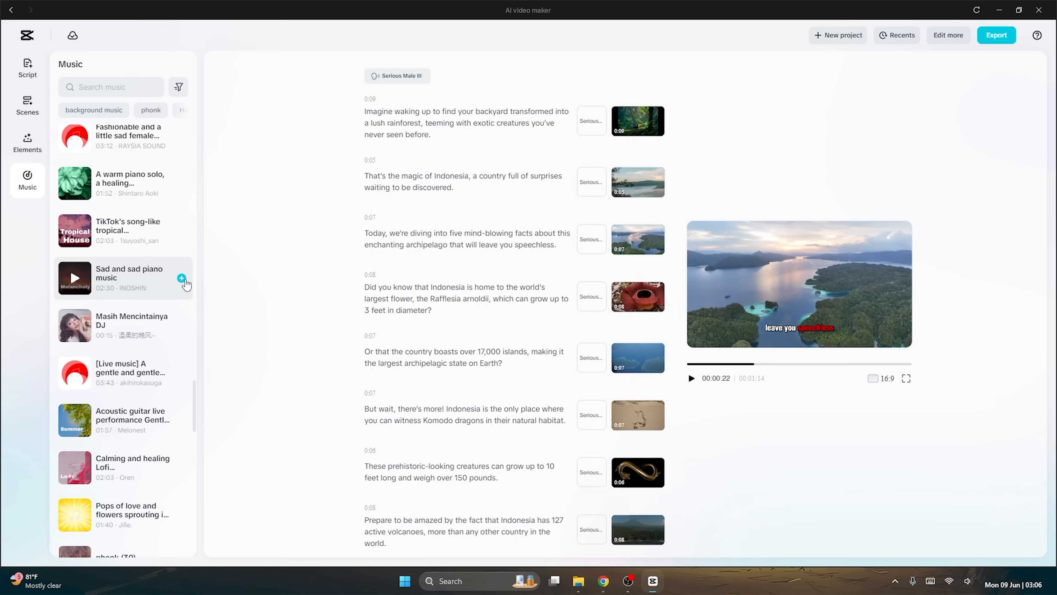
mouse_move(87, 290)
scroll(104, 275, down, 15)
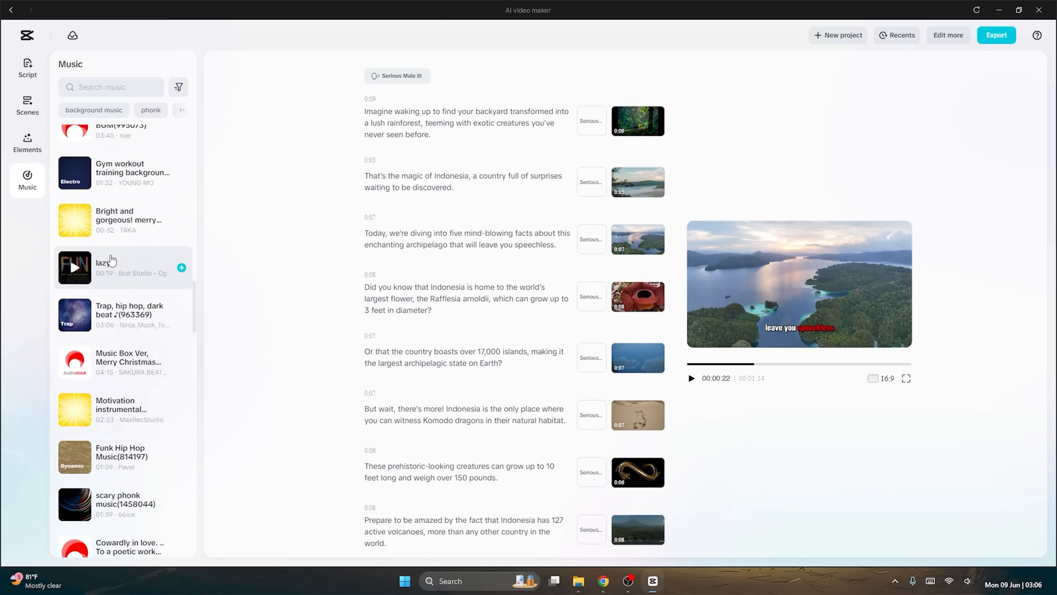
scroll(111, 254, up, 15)
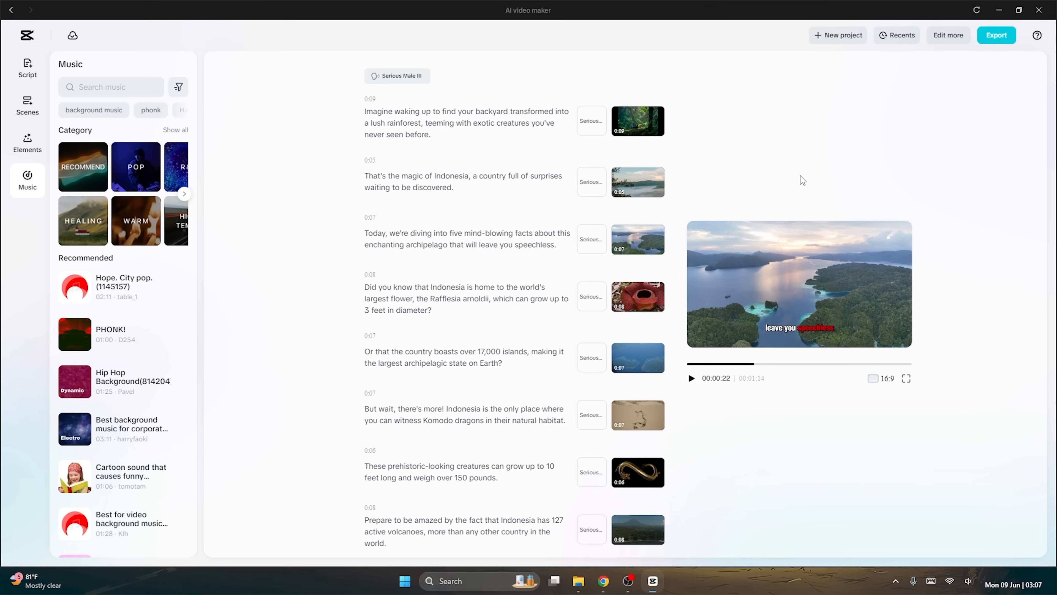
Return to the AI video maker home page and preview the trending AI templates, including Lesson for Success and Latest News.
click(27, 40)
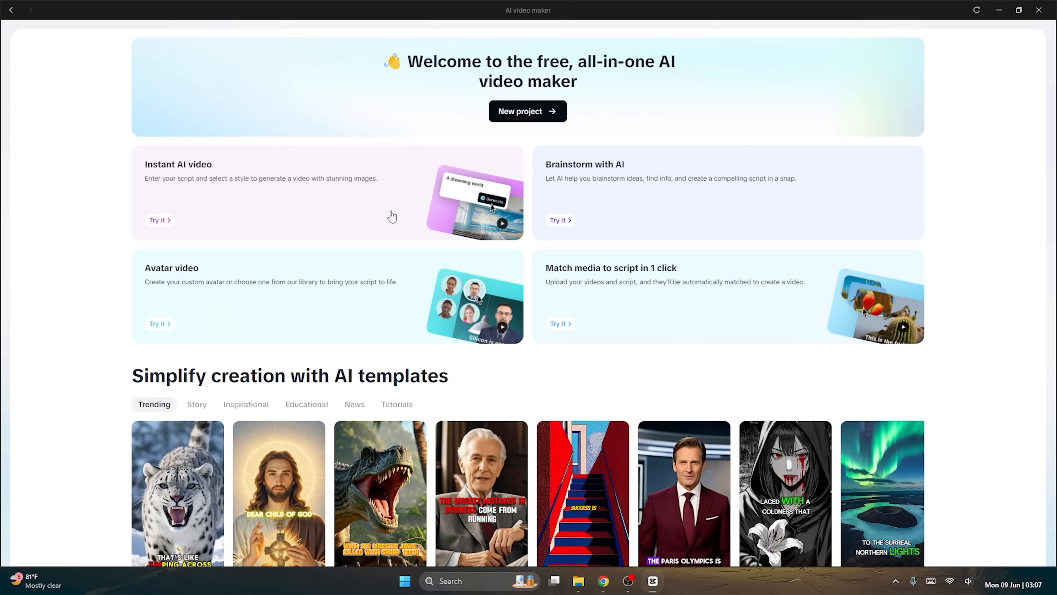
scroll(65, 311, down, 5)
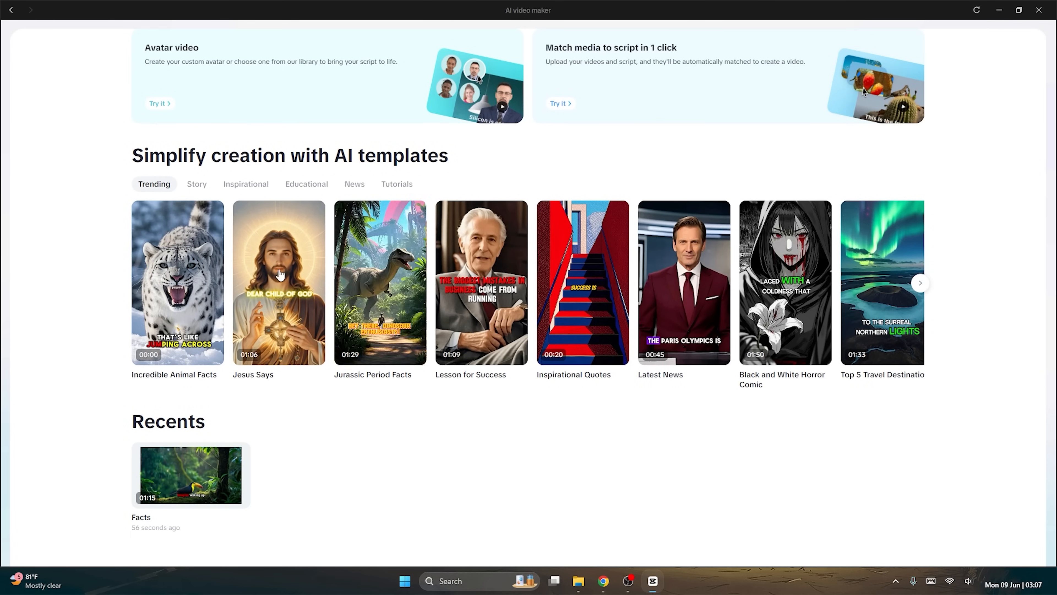
mouse_move(310, 316)
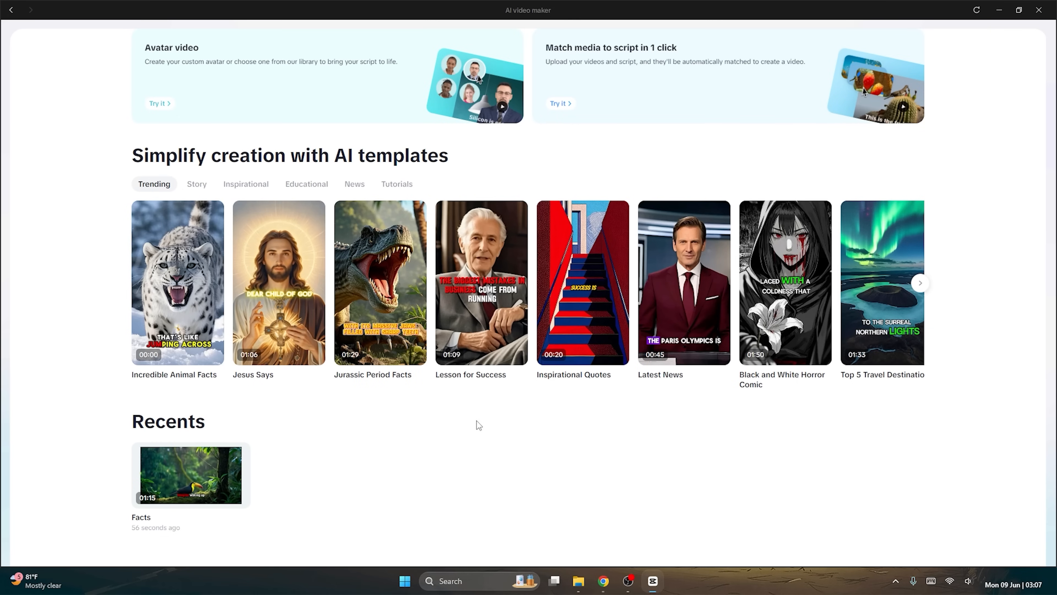
mouse_move(482, 316)
click(518, 355)
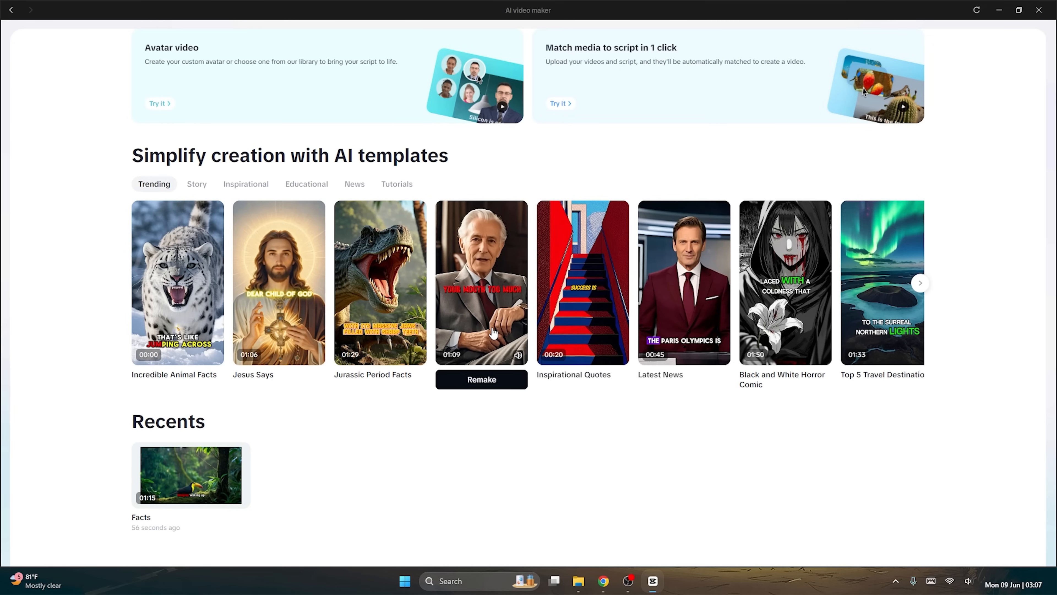
mouse_move(723, 362)
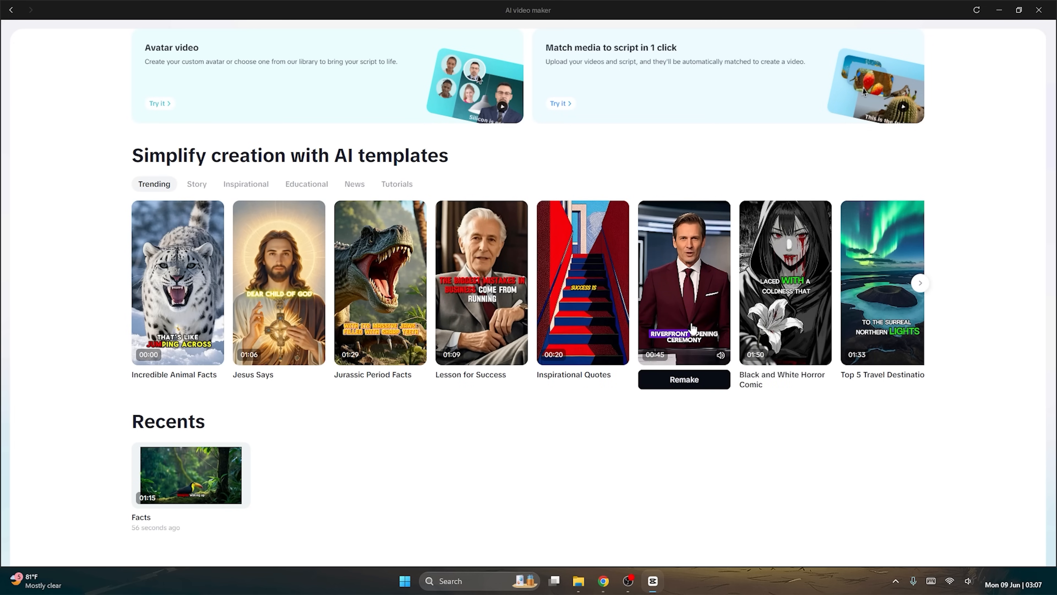
mouse_move(605, 350)
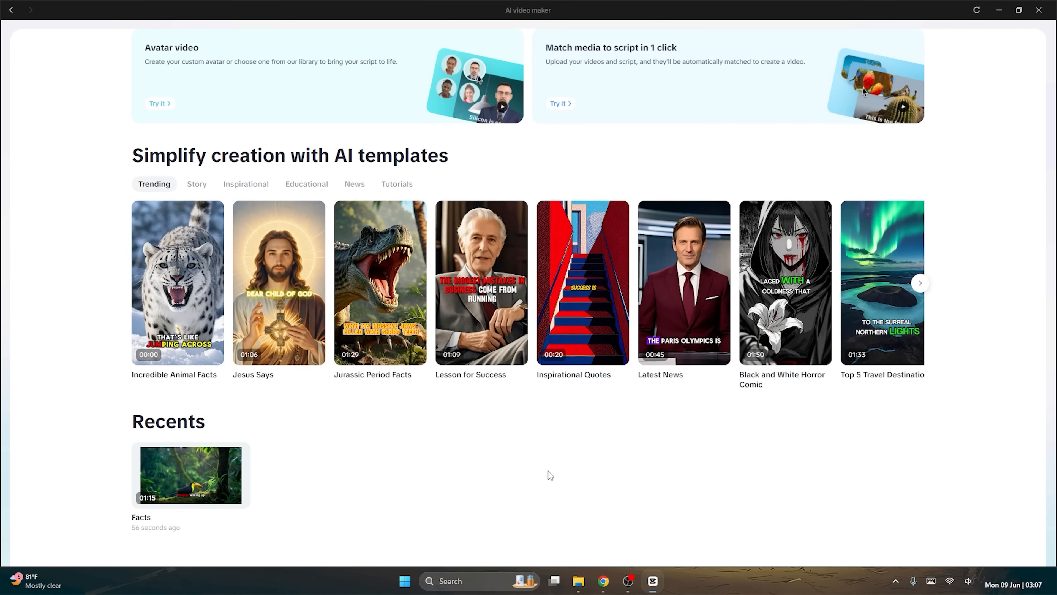
mouse_move(581, 295)
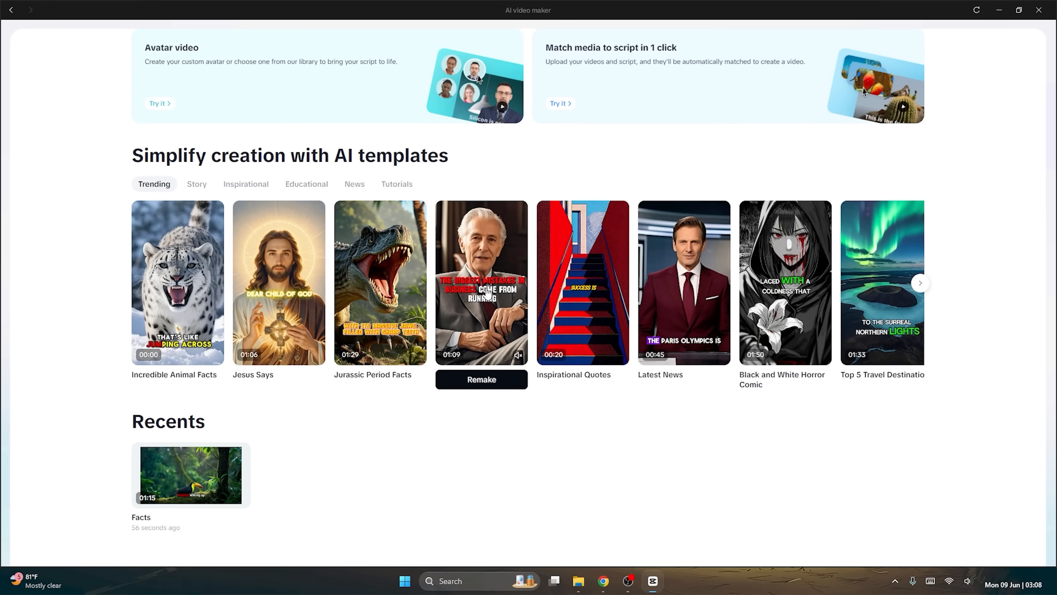
Remake the Lesson for Success template with "Elon Musks" as the subject and create the video with the first avatar.
click(487, 381)
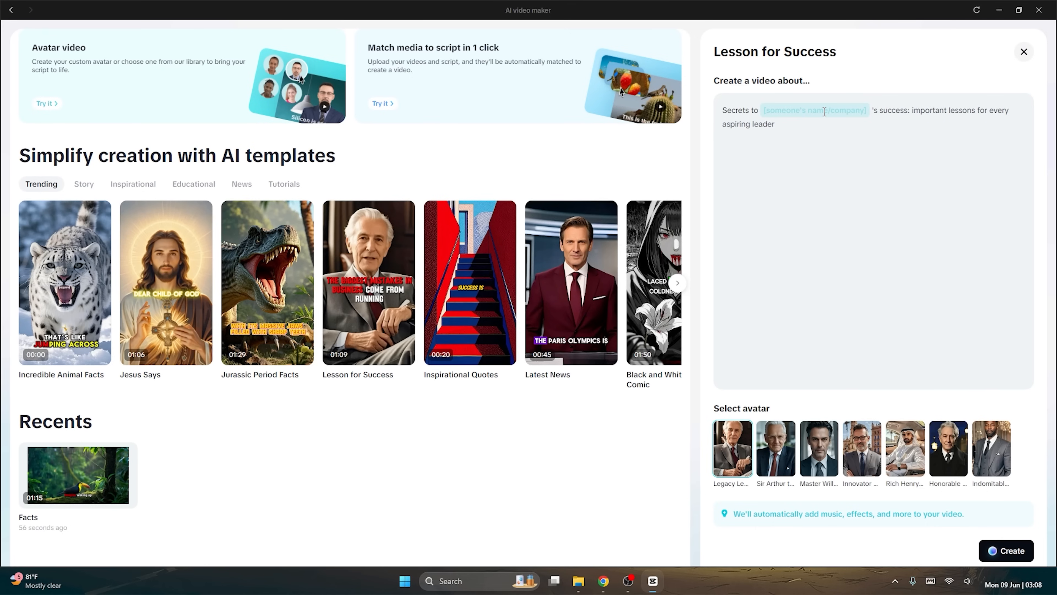
text(Elon)
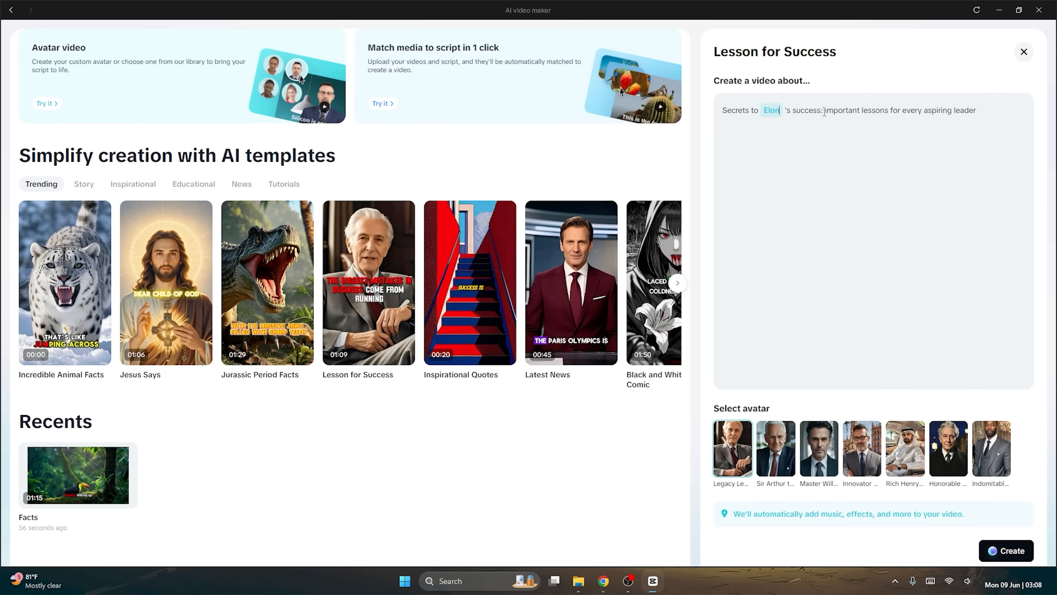
text( Musks)
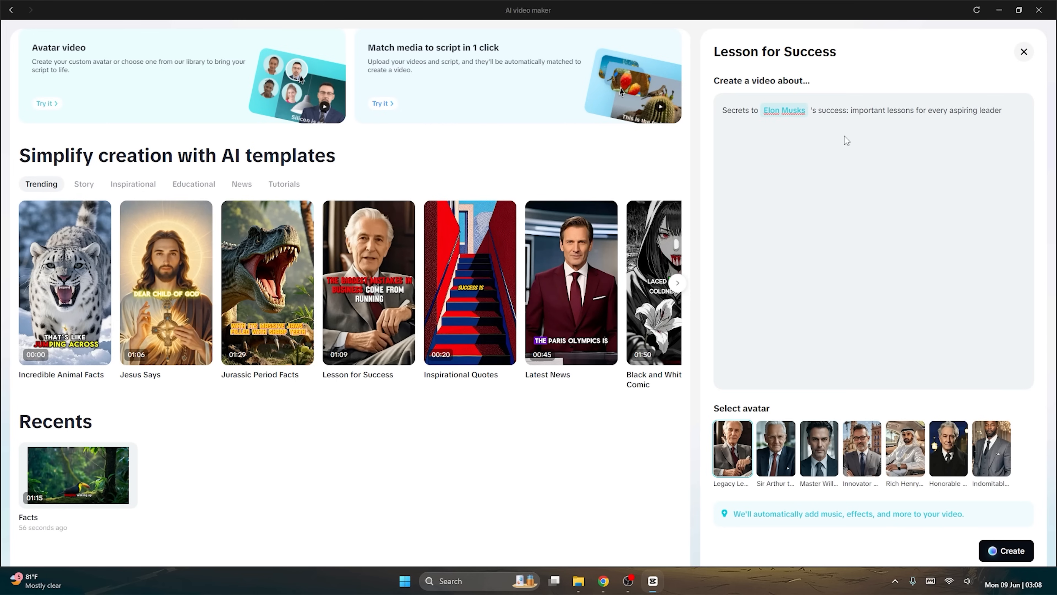
click(1016, 550)
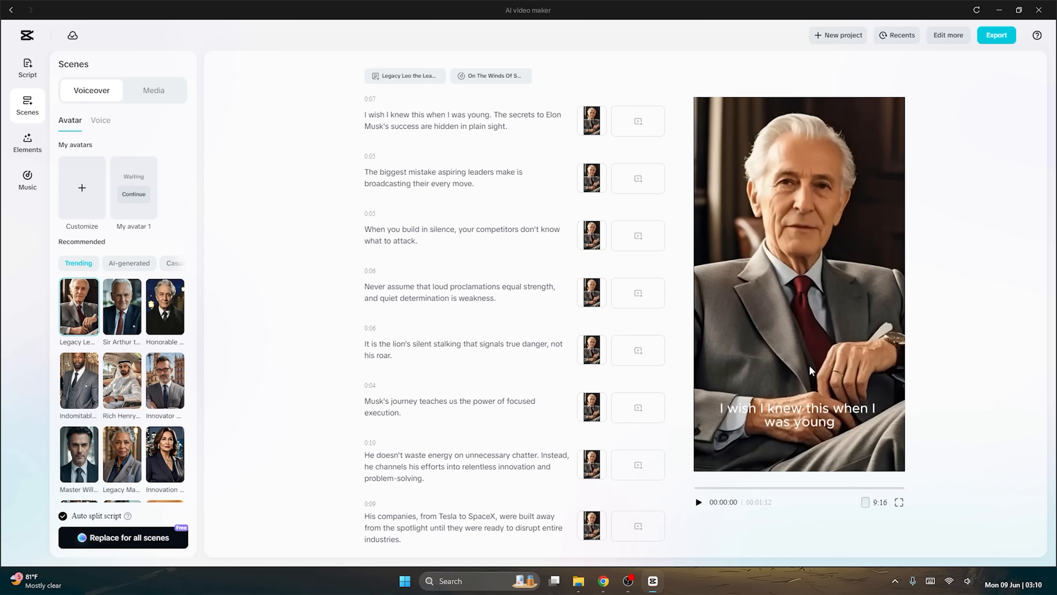
Play part of the generated avatar video's preview, pause it and view the available voiceover voices.
click(699, 503)
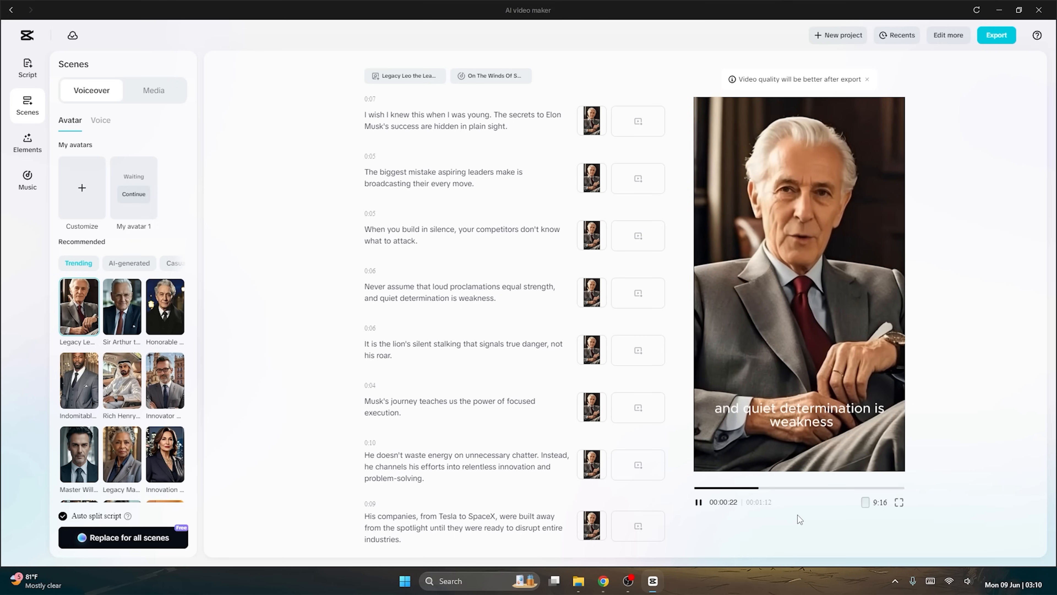
click(698, 502)
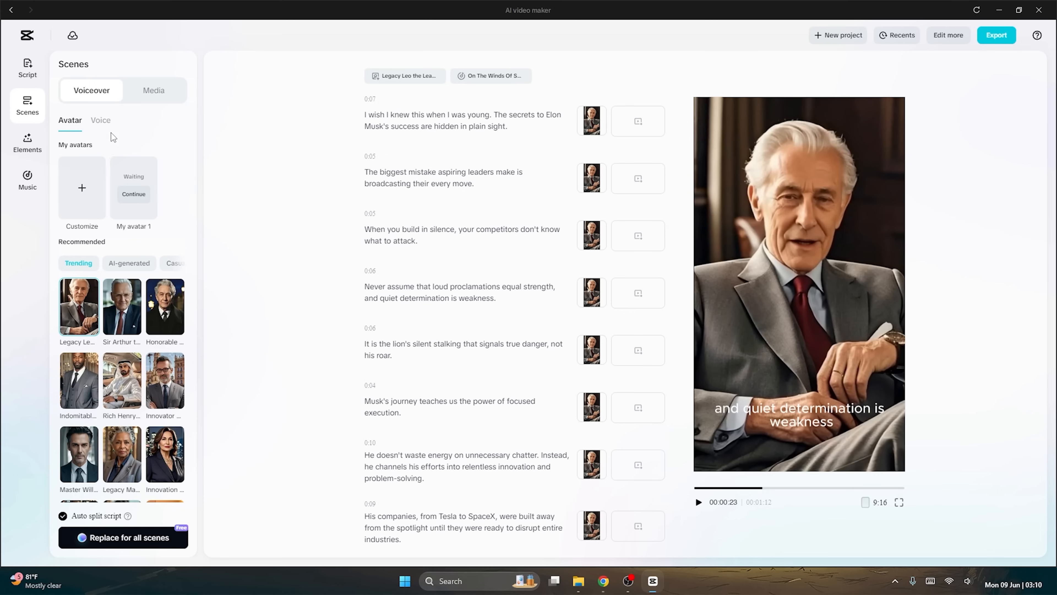
click(101, 121)
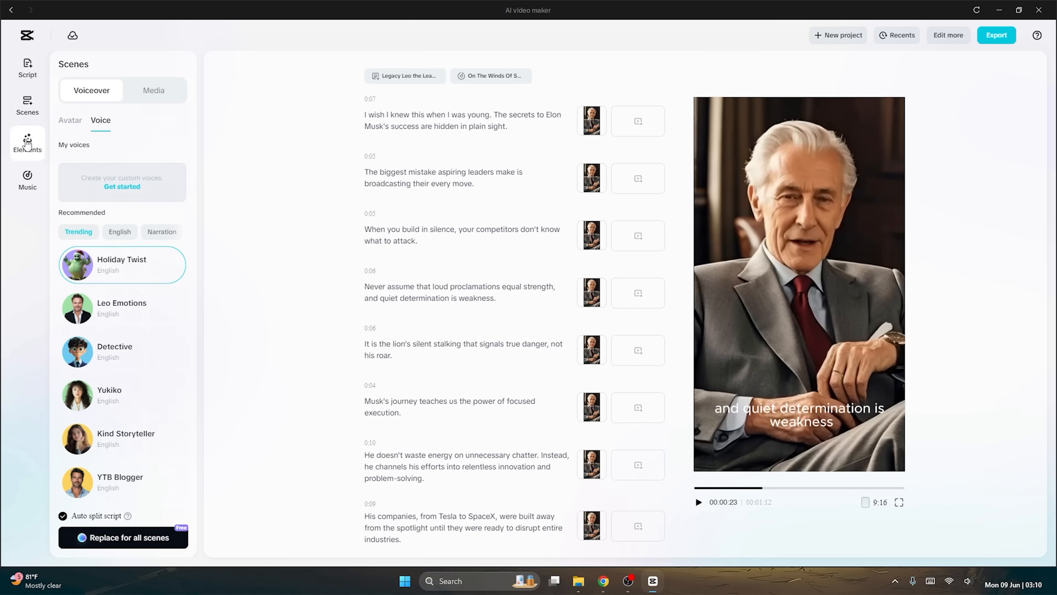
Apply the caption template with bold white text and a red highlighted word to the avatar video, and briefly play the preview.
click(27, 142)
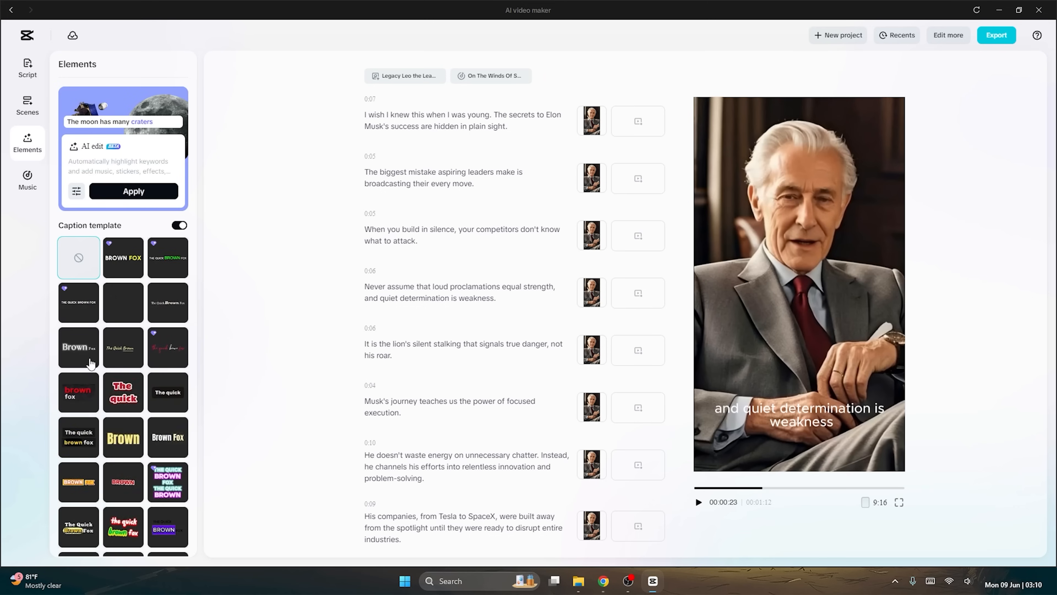
scroll(89, 364, down, 10)
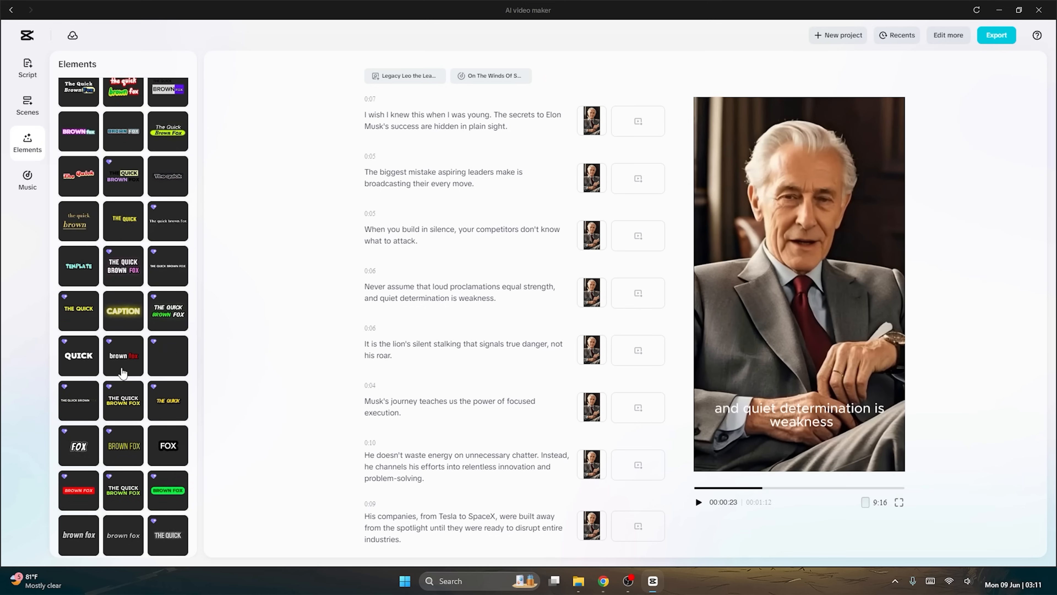
click(122, 373)
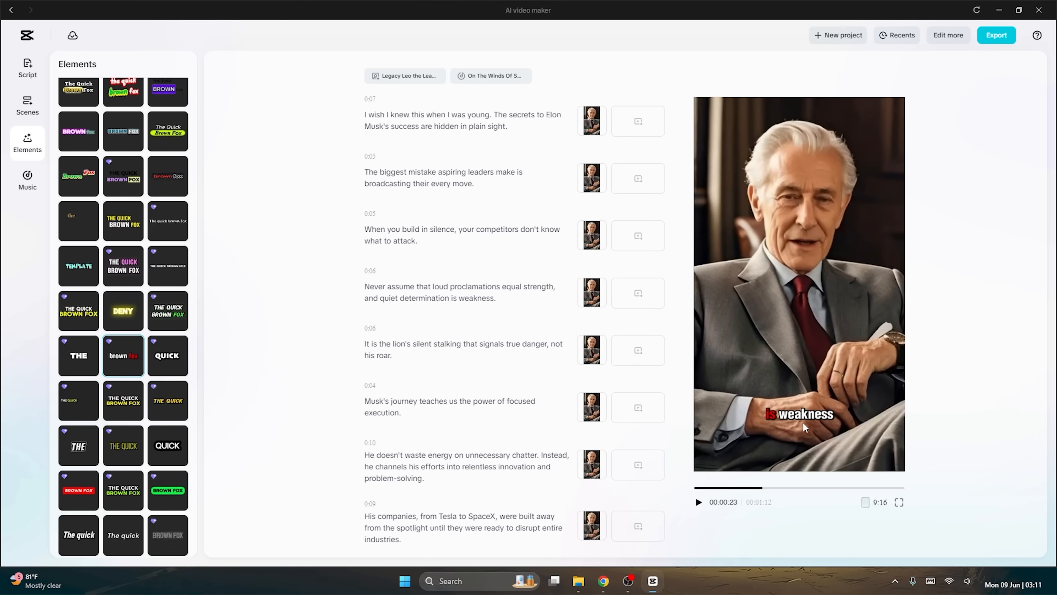
click(698, 502)
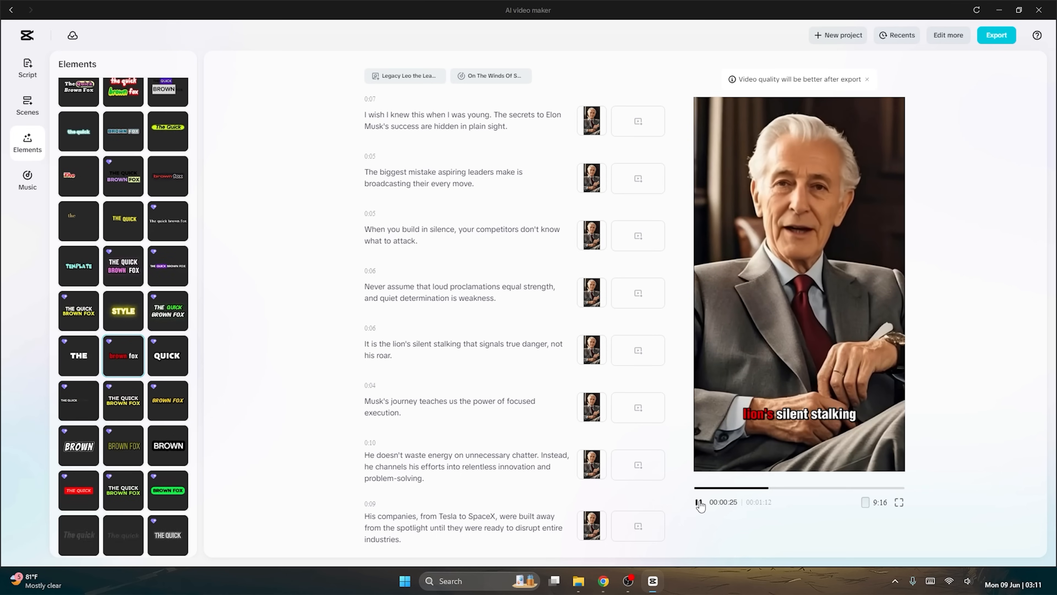
click(698, 502)
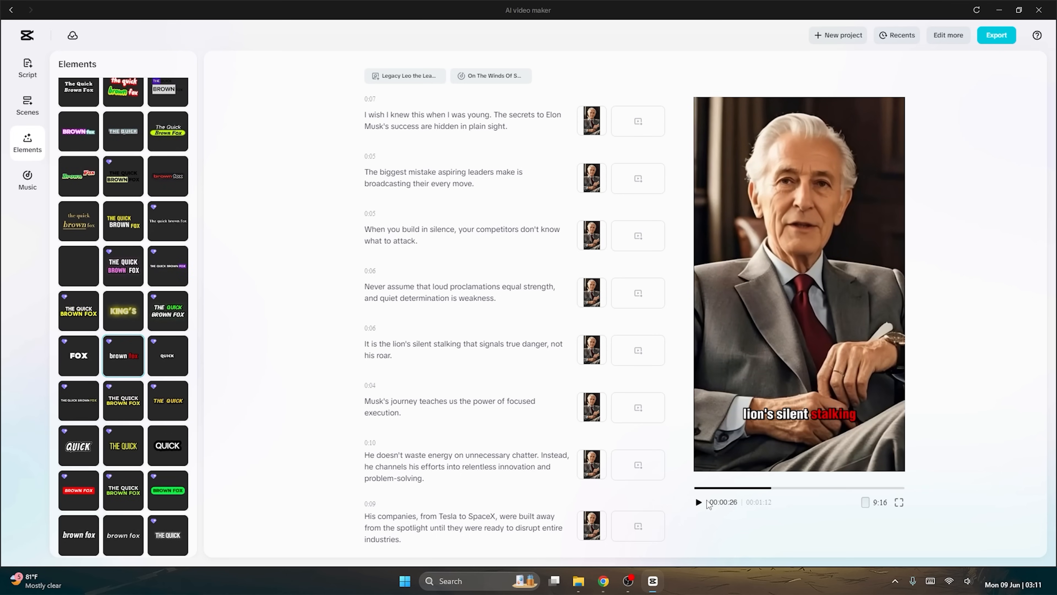
View the music library, return to the home page and examine the Story, Inspirational, Educational, News and Tutorials AI templates.
click(26, 183)
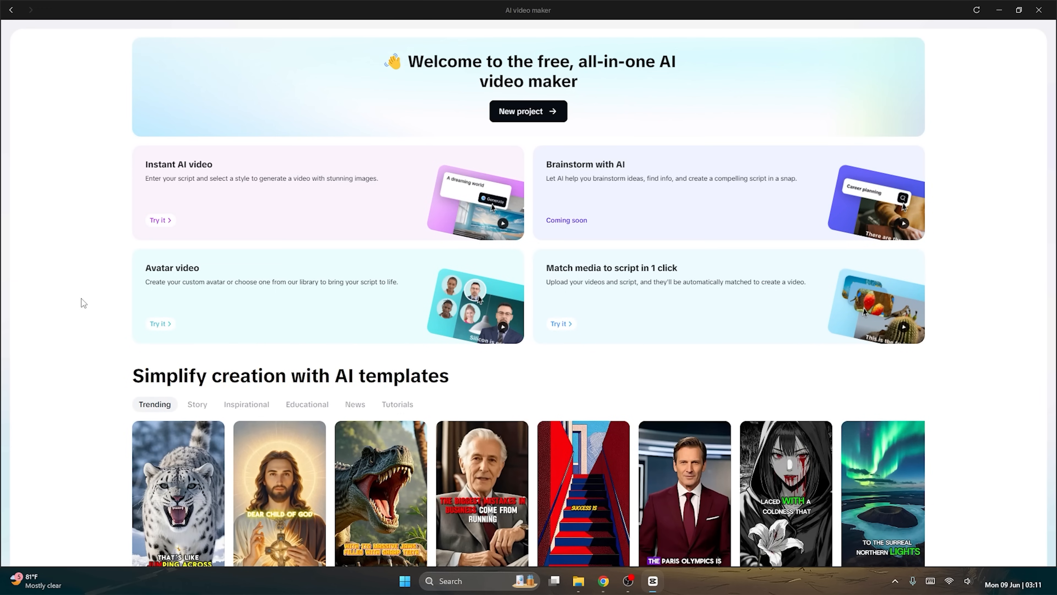
scroll(83, 303, down, 4)
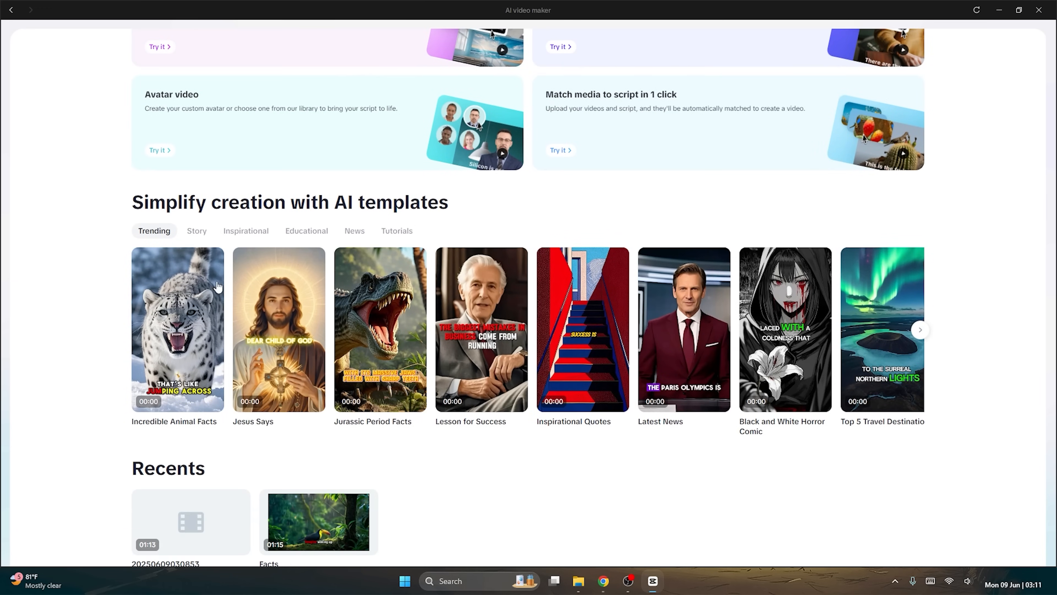
click(198, 232)
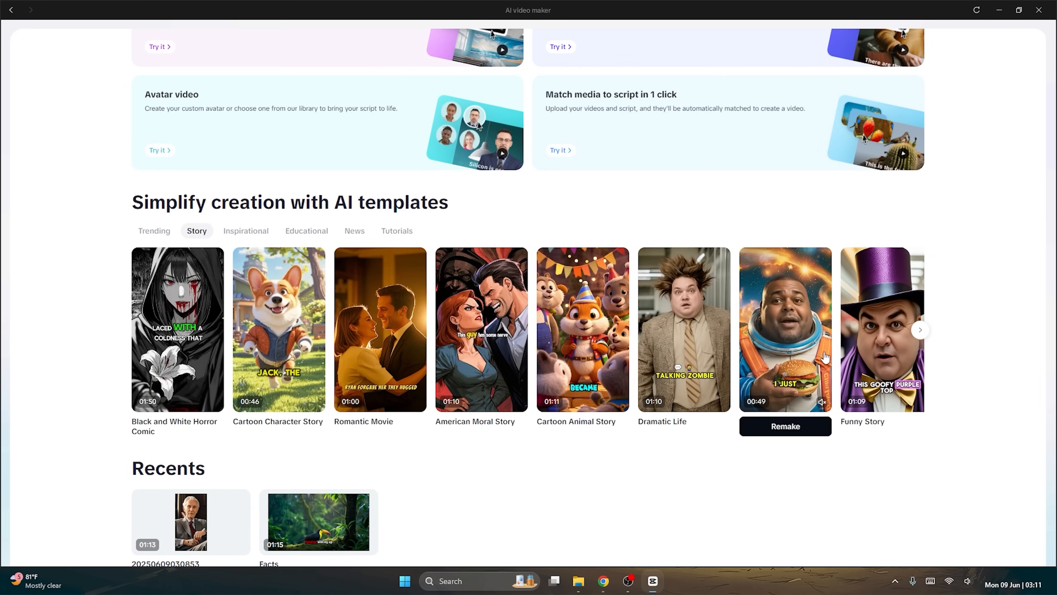
click(245, 233)
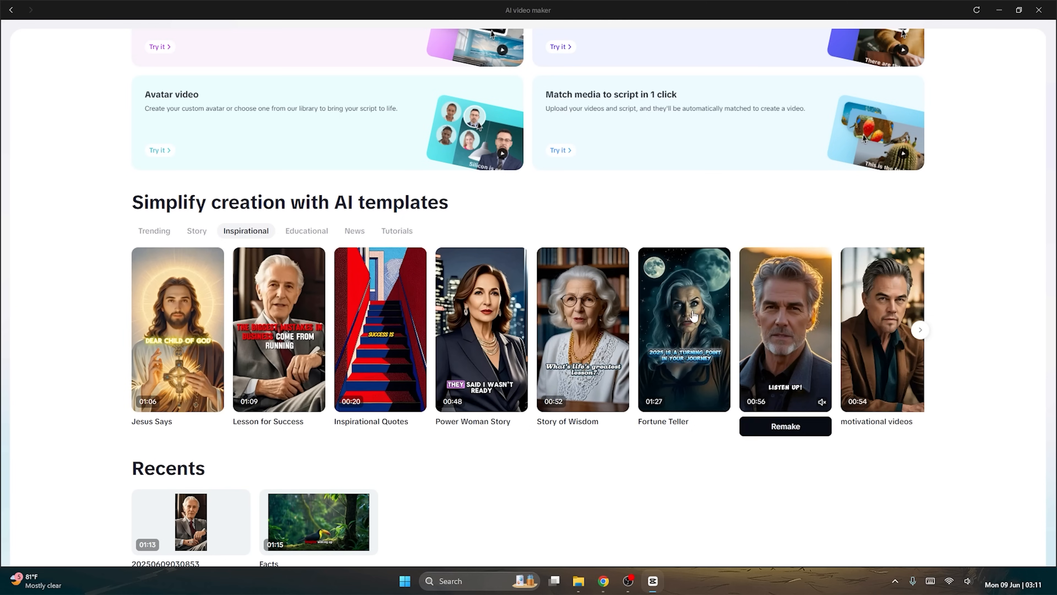
mouse_move(817, 325)
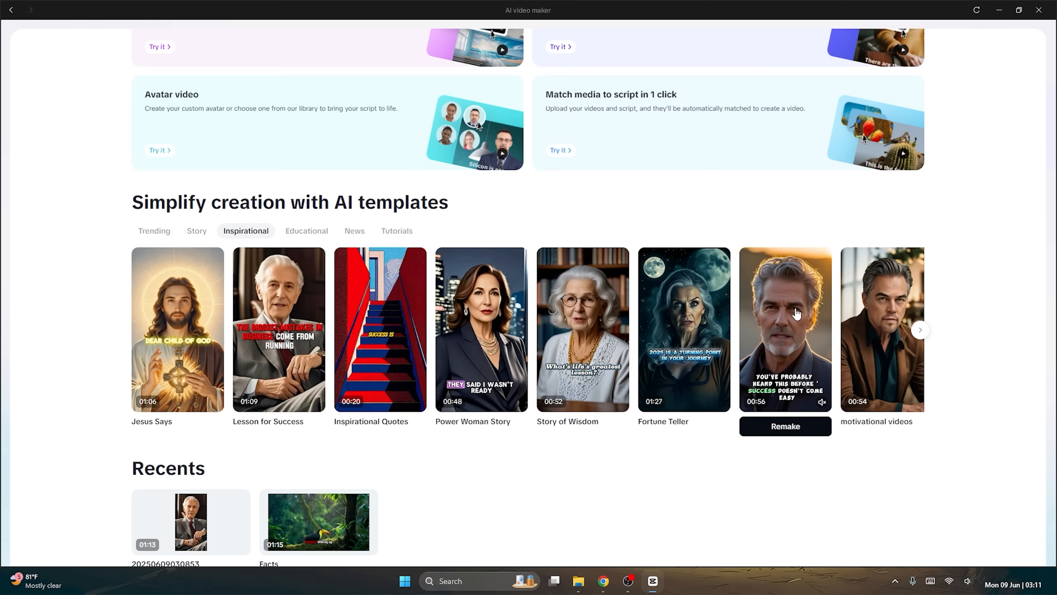
mouse_move(886, 340)
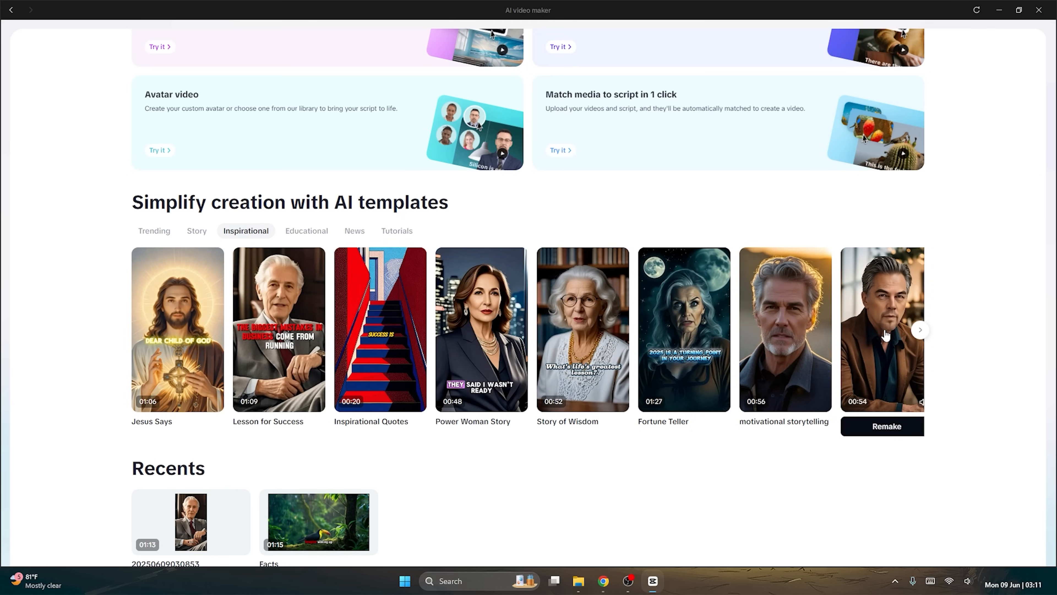
click(307, 231)
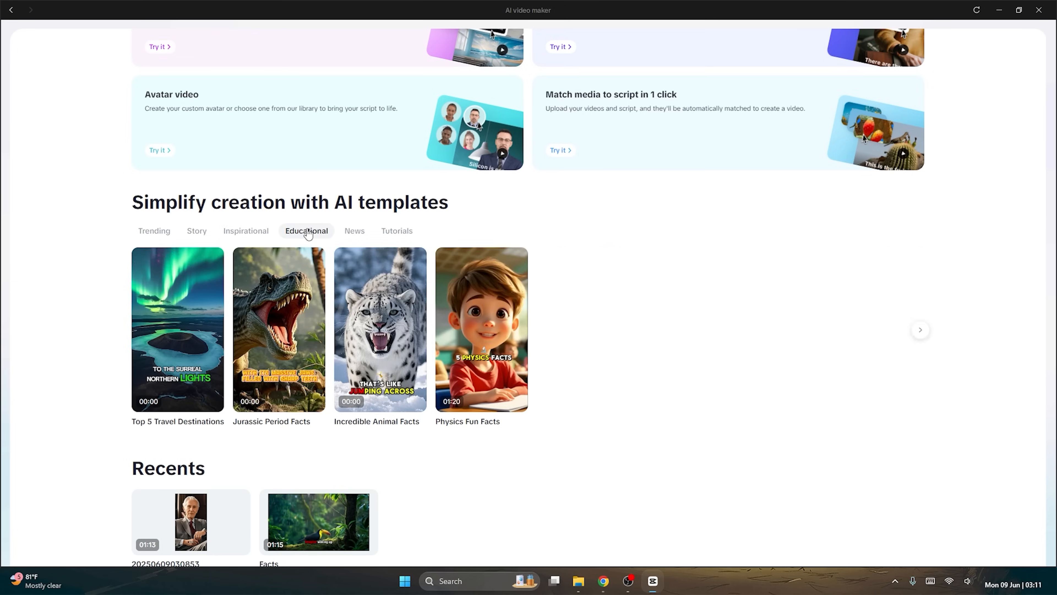
click(354, 231)
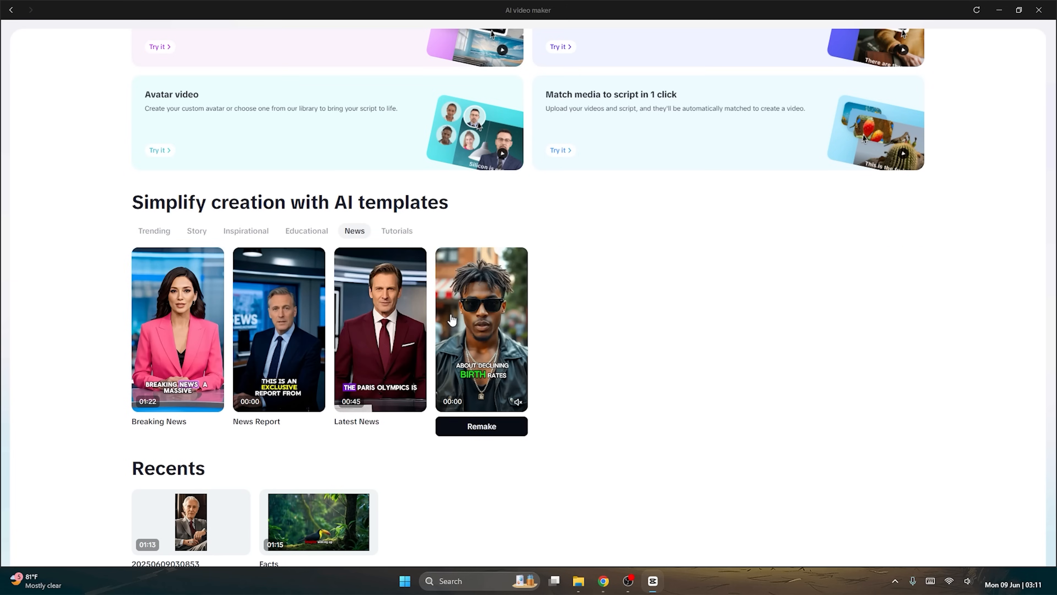
click(396, 231)
mouse_move(287, 333)
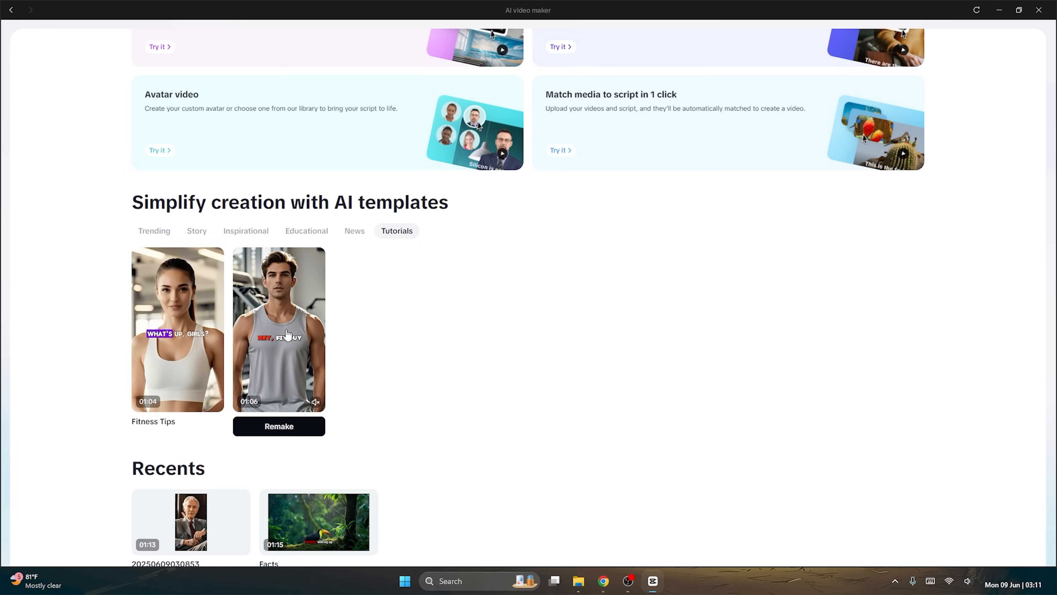
mouse_move(186, 328)
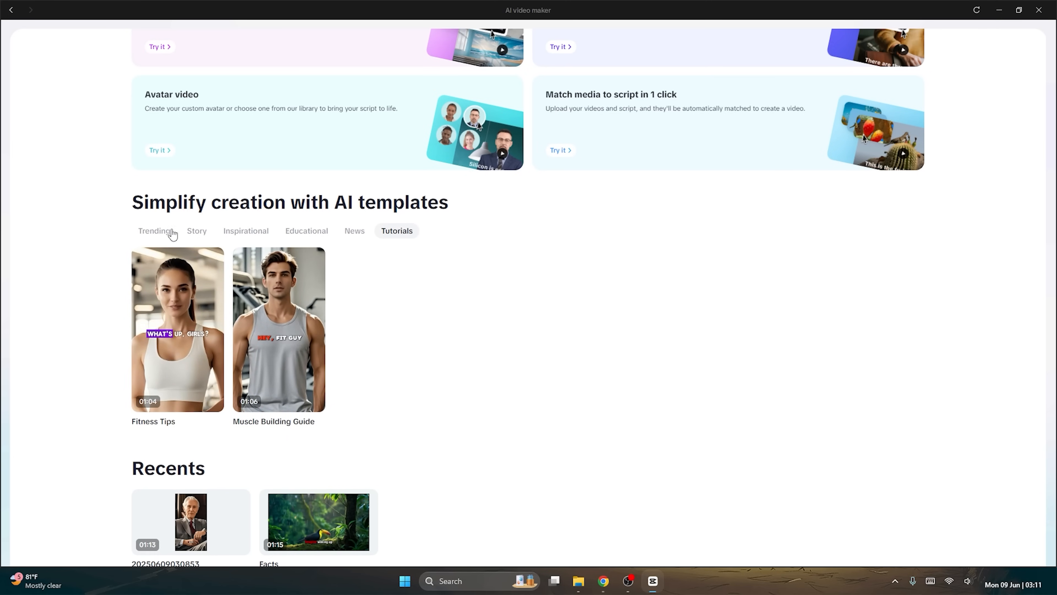
click(160, 233)
scroll(322, 207, up, 4)
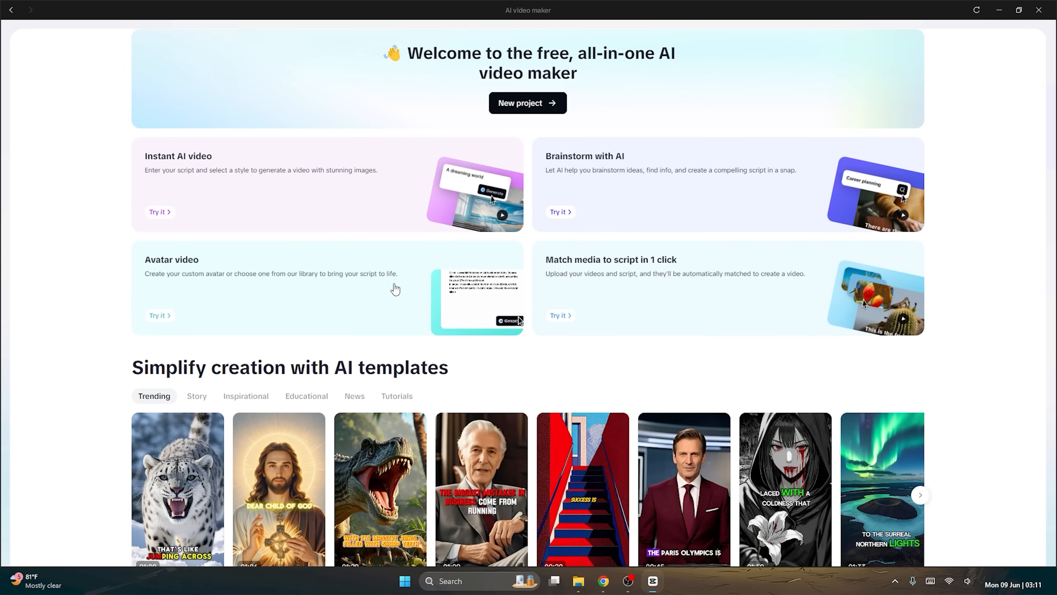
scroll(387, 279, up, 1)
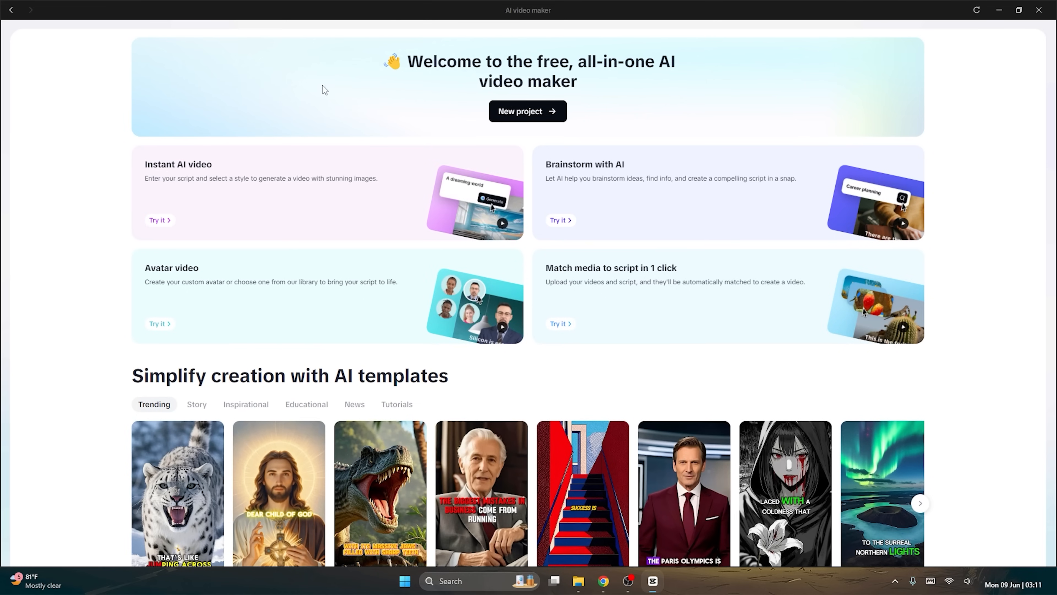
scroll(134, 278, down, 6)
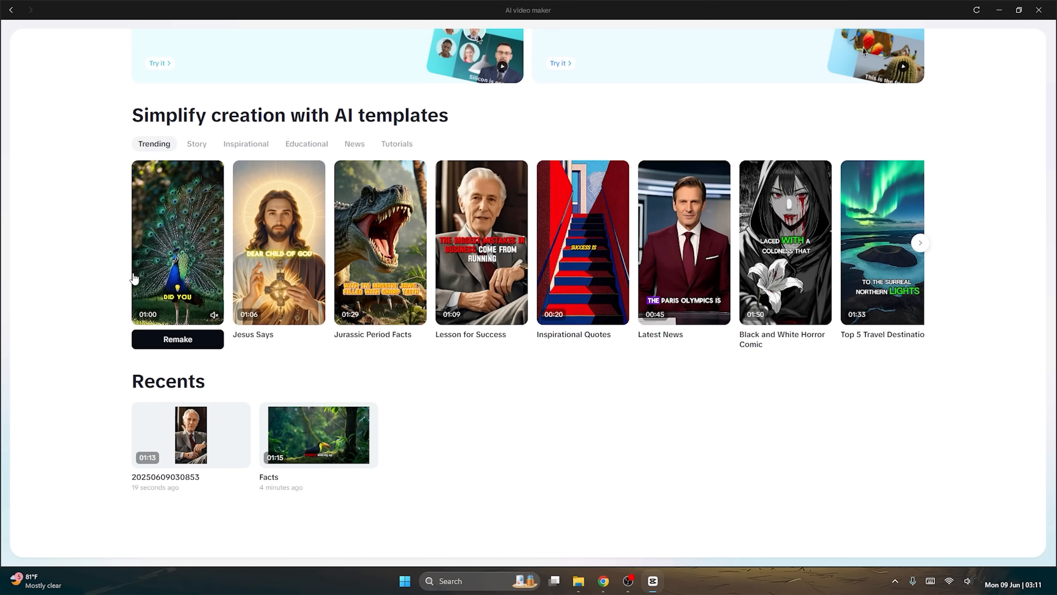
scroll(134, 278, up, 6)
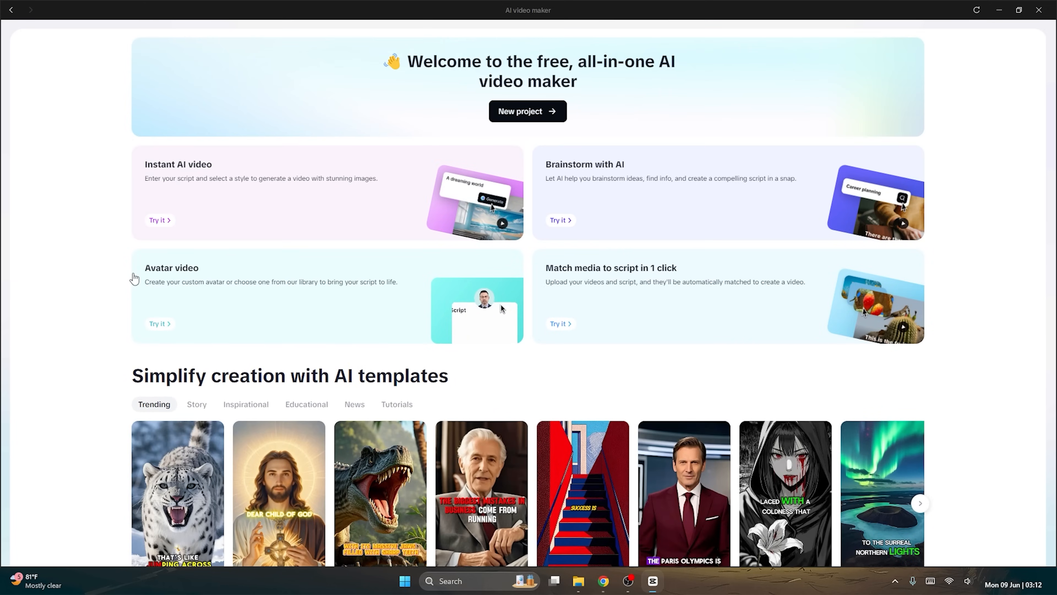